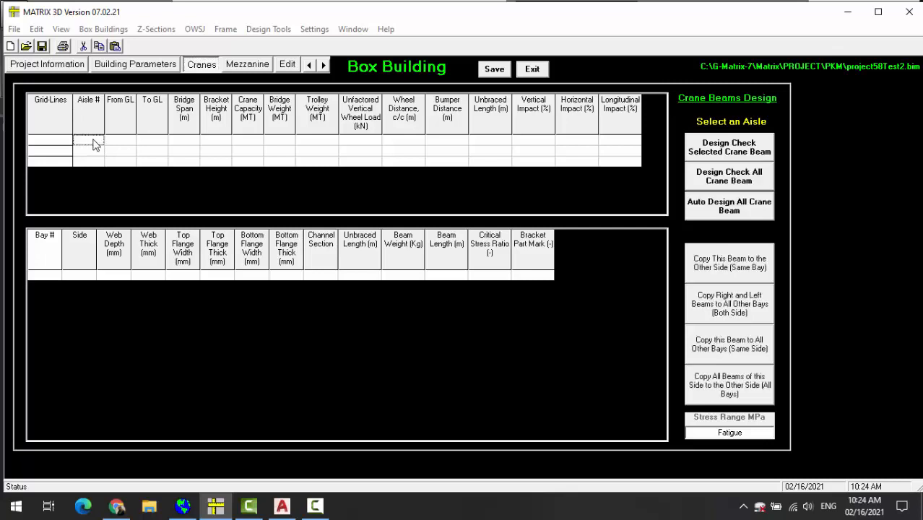
{"action": "left_click", "coordinate": [114, 141]}
{"action": "left_click", "coordinate": [153, 142]}
{"action": "left_click", "coordinate": [184, 143]}
{"action": "left_click", "coordinate": [216, 142]}
{"action": "left_click", "coordinate": [248, 142]}
Open the building's frame files for editing and load Frame2.M7D.
{"action": "left_click", "coordinate": [289, 66]}
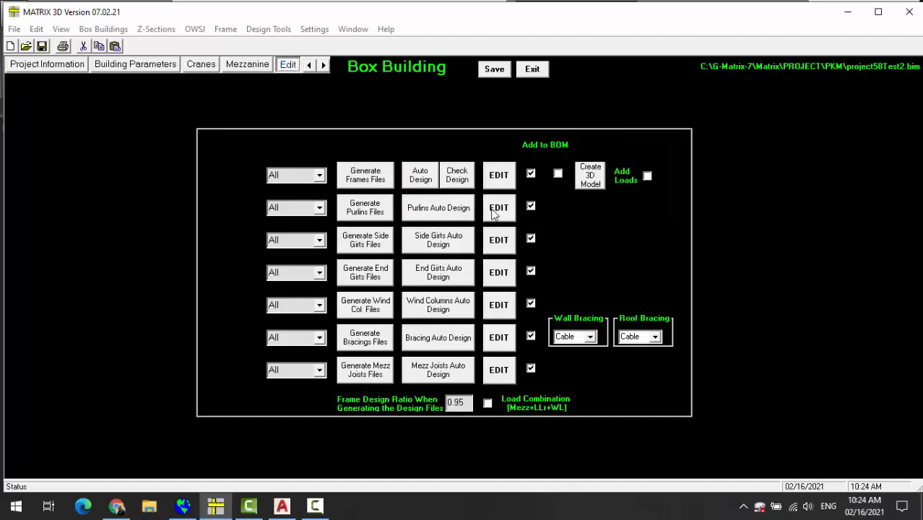
{"action": "left_click", "coordinate": [508, 185]}
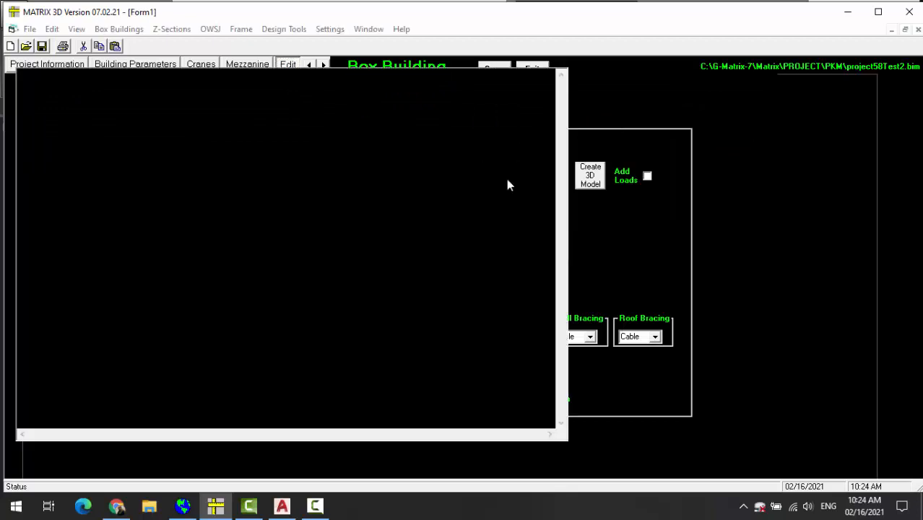
{"action": "left_click", "coordinate": [643, 76]}
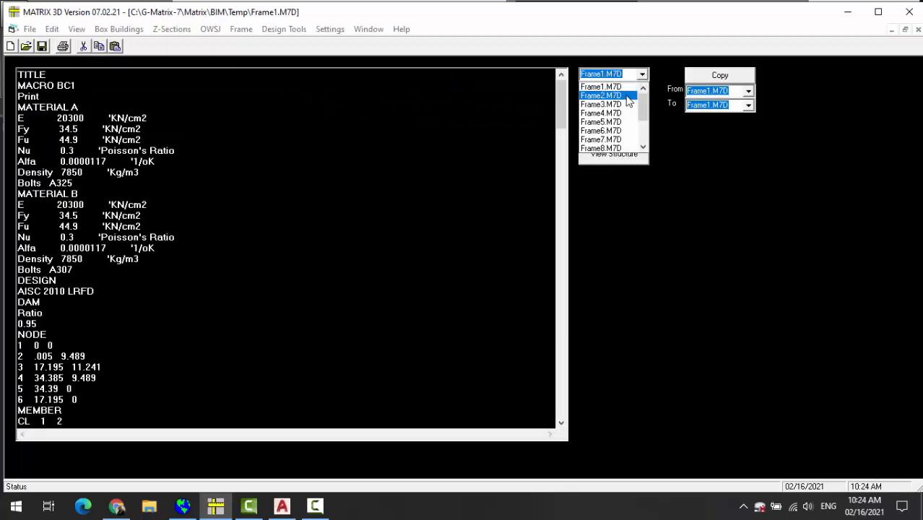
{"action": "left_click", "coordinate": [627, 97]}
Set off nodes 31 and 32 in the NODE list with a blank line before and after them.
{"action": "scroll", "coordinate": [291, 253], "scroll_direction": "down", "scroll_amount": 3}
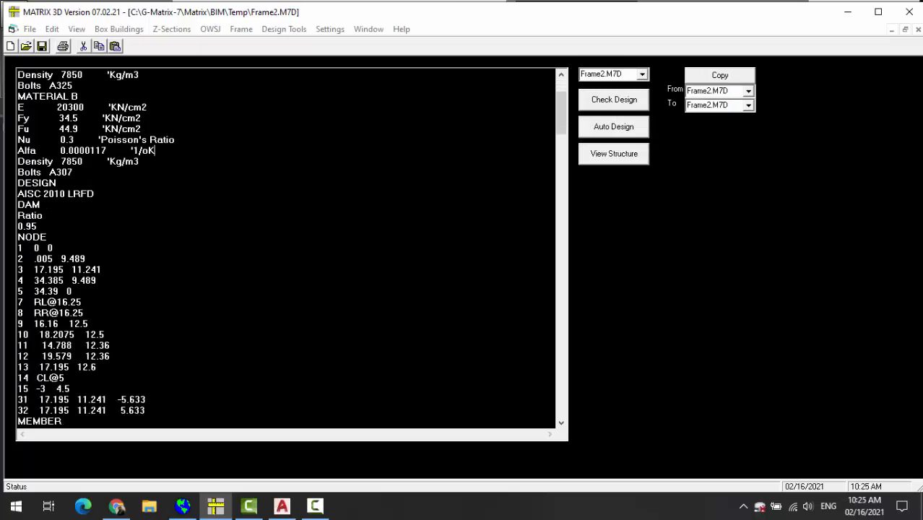
{"action": "scroll", "coordinate": [292, 249], "scroll_direction": "down", "scroll_amount": 4}
{"action": "scroll", "coordinate": [292, 249], "scroll_direction": "down", "scroll_amount": 1}
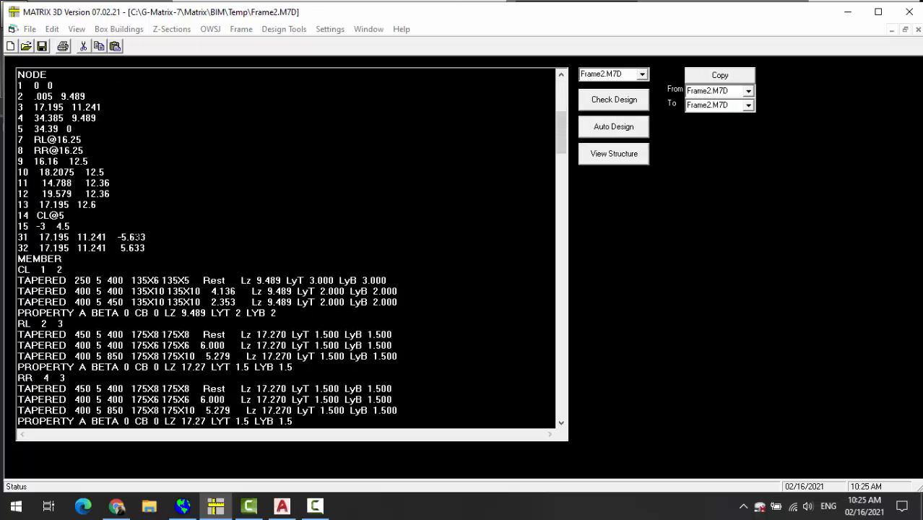
{"action": "key", "text": "Down"}
{"action": "key", "text": "Return"}
{"action": "key", "text": "Return"}
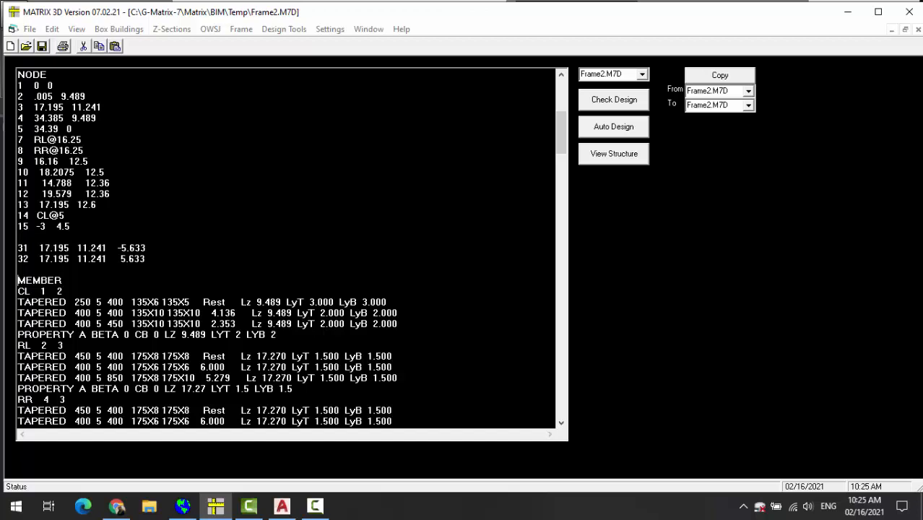
Review the node entries above the MEMBER section of the Frame2 file.
{"action": "key", "text": "Up"}
{"action": "key", "text": "Up"}
{"action": "key", "text": "Up"}
{"action": "key", "text": "Up"}
{"action": "key", "text": "Up"}
{"action": "key", "text": "Up"}
{"action": "key", "text": "Up"}
{"action": "key", "text": "Up"}
{"action": "key", "text": "Up"}
{"action": "key", "text": "Up"}
{"action": "key", "text": "Up"}
Set off the JB1 and JB2 member definitions with blank lines before JB1 and before RM1.
{"action": "key", "text": "Down"}
{"action": "key", "text": "Down"}
{"action": "key", "text": "Down"}
{"action": "key", "text": "Down"}
{"action": "key", "text": "Down"}
{"action": "key", "text": "Down"}
{"action": "key", "text": "Down"}
{"action": "key", "text": "Down"}
{"action": "key", "text": "Down"}
{"action": "key", "text": "Down"}
{"action": "key", "text": "Down"}
{"action": "key", "text": "Down"}
{"action": "key", "text": "Down"}
{"action": "key", "text": "Down"}
{"action": "key", "text": "Down"}
{"action": "key", "text": "Down"}
{"action": "key", "text": "Down"}
{"action": "key", "text": "Down"}
{"action": "key", "text": "Down"}
{"action": "key", "text": "Down"}
{"action": "key", "text": "Down"}
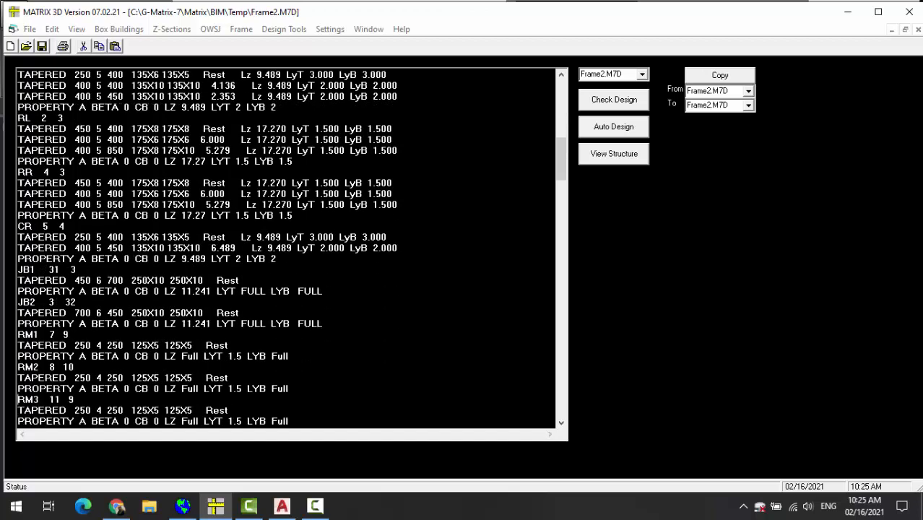
{"action": "key", "text": "Return"}
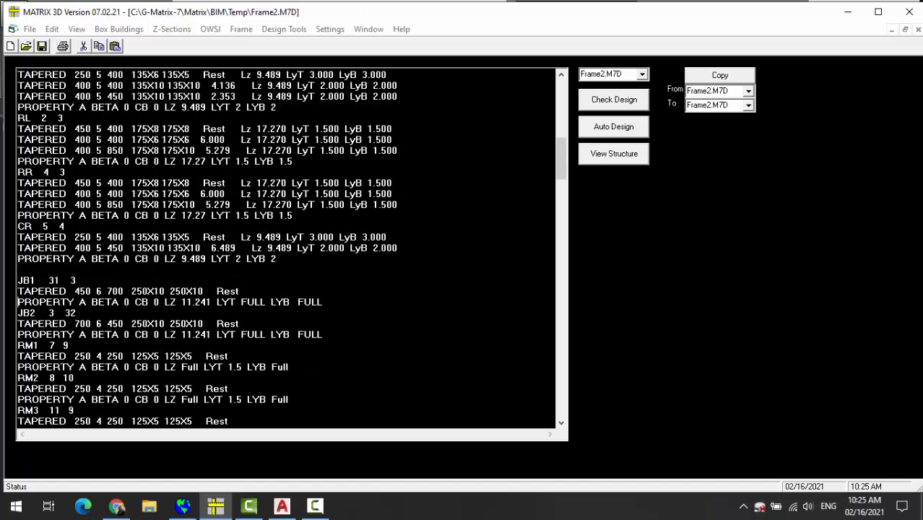
{"action": "key", "text": "Down"}
{"action": "key", "text": "Down"}
{"action": "key", "text": "Down"}
{"action": "key", "text": "Down"}
{"action": "key", "text": "Down"}
{"action": "key", "text": "Down"}
{"action": "key", "text": "Return"}
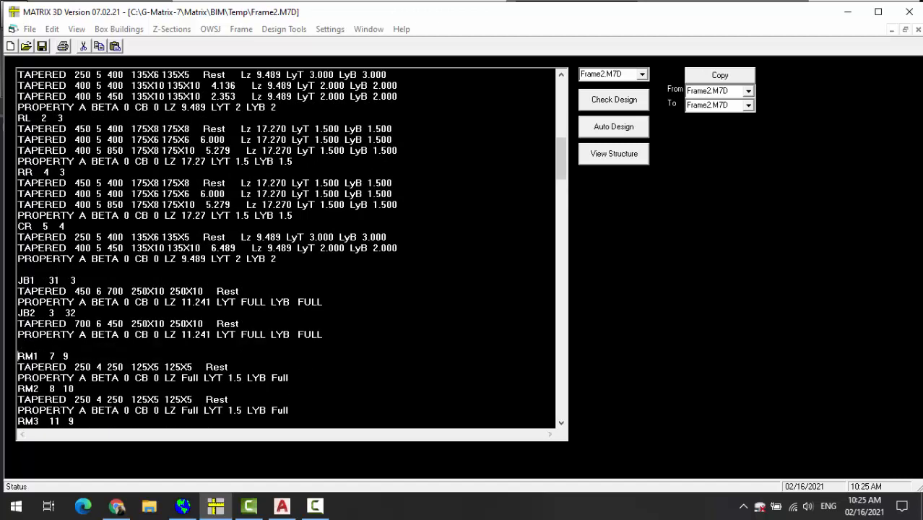
Look back over the JB2 and JB1 member definitions.
{"action": "key", "text": "Up"}
{"action": "key", "text": "Up"}
{"action": "key", "text": "Up"}
{"action": "key", "text": "Up"}
{"action": "key", "text": "Up"}
{"action": "key", "text": "Up"}
{"action": "key", "text": "Up"}
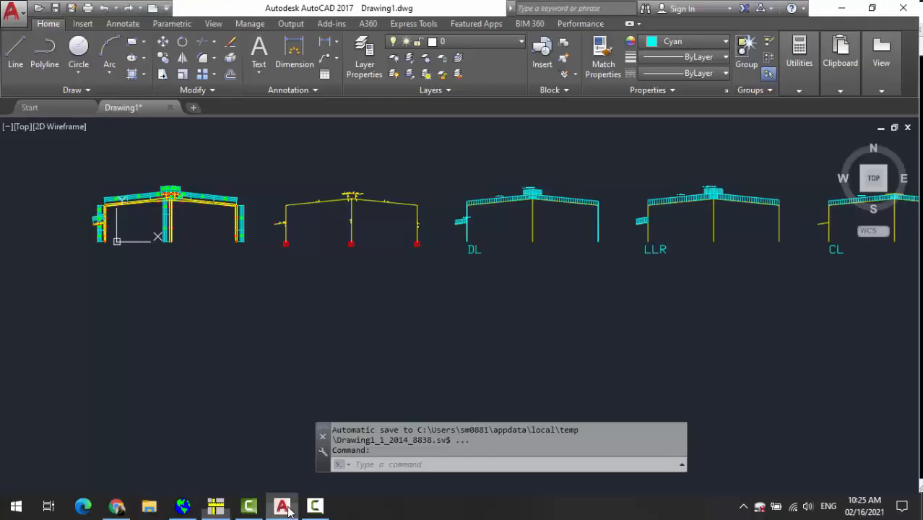
Switch to AutoCAD and examine the frame's wireframe at the ridge nodes, column BC1 and its base support.
{"action": "left_click", "coordinate": [283, 506]}
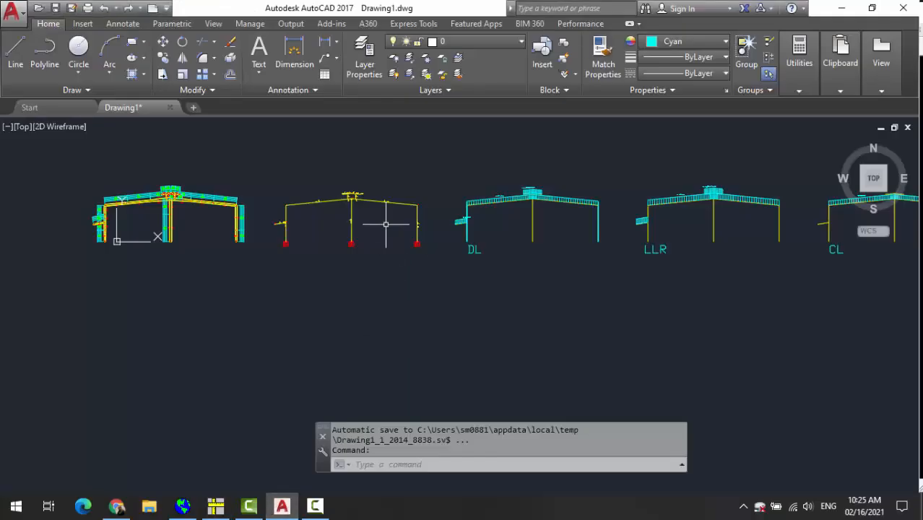
{"action": "scroll", "coordinate": [328, 333], "scroll_direction": "up", "scroll_amount": 4}
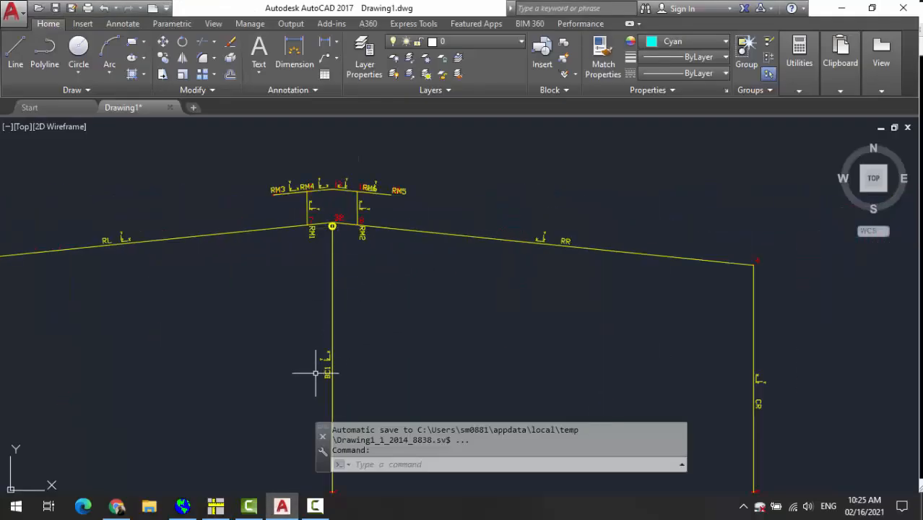
{"action": "scroll", "coordinate": [319, 366], "scroll_direction": "down", "scroll_amount": 4}
{"action": "scroll", "coordinate": [304, 351], "scroll_direction": "up", "scroll_amount": 5}
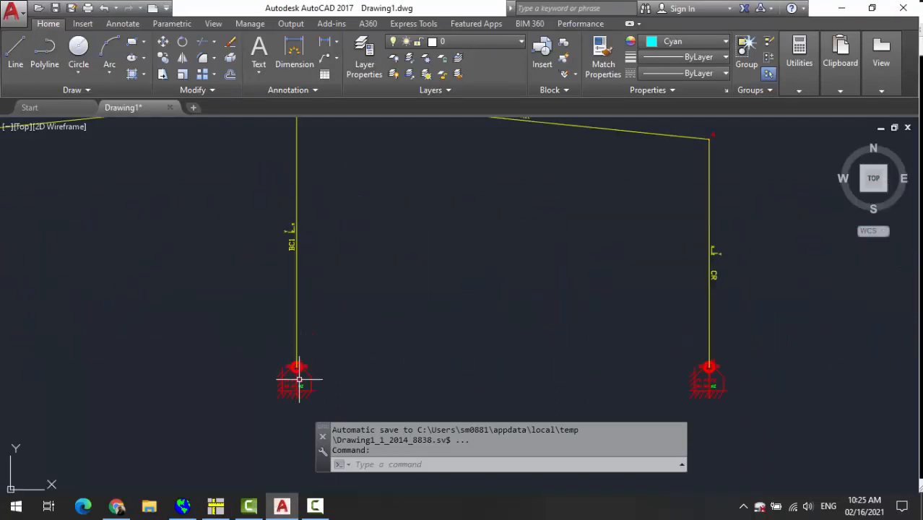
{"action": "scroll", "coordinate": [299, 360], "scroll_direction": "up", "scroll_amount": 1}
{"action": "scroll", "coordinate": [288, 341], "scroll_direction": "down", "scroll_amount": 6}
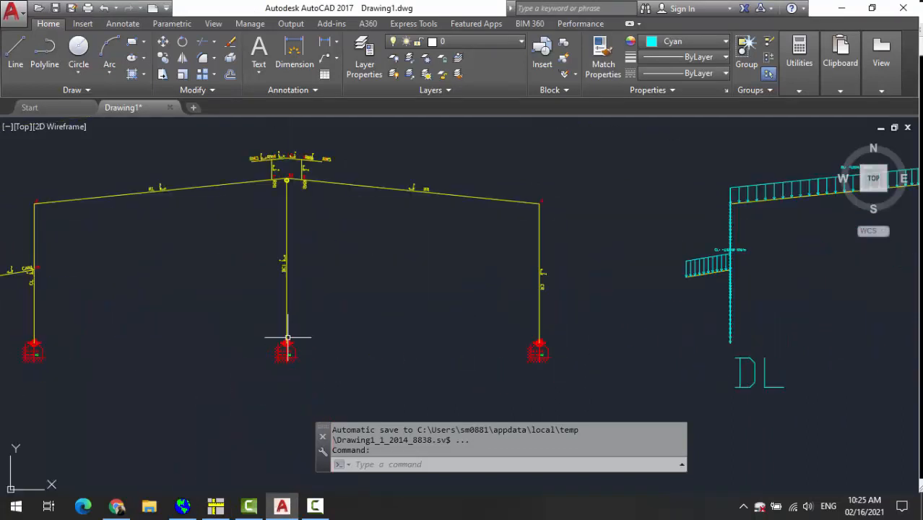
{"action": "scroll", "coordinate": [291, 167], "scroll_direction": "up", "scroll_amount": 8}
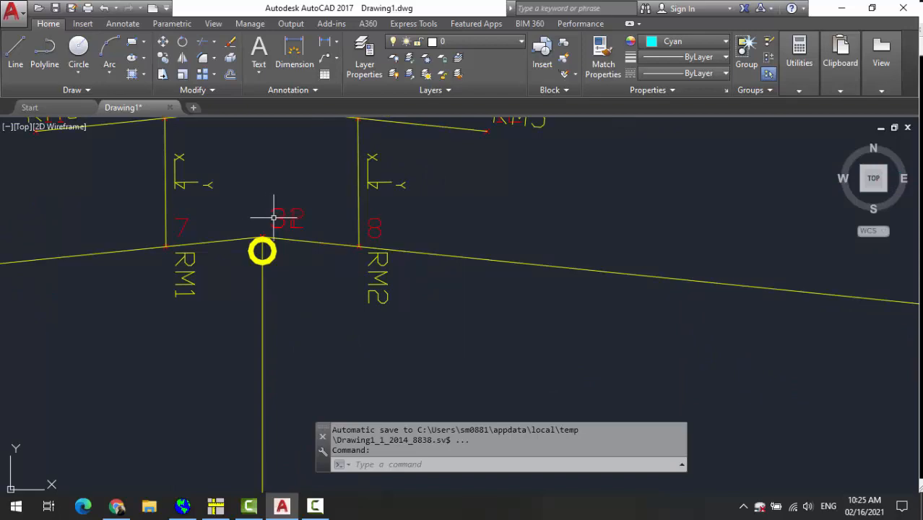
{"action": "scroll", "coordinate": [267, 217], "scroll_direction": "down", "scroll_amount": 8}
{"action": "scroll", "coordinate": [267, 217], "scroll_direction": "down", "scroll_amount": 3}
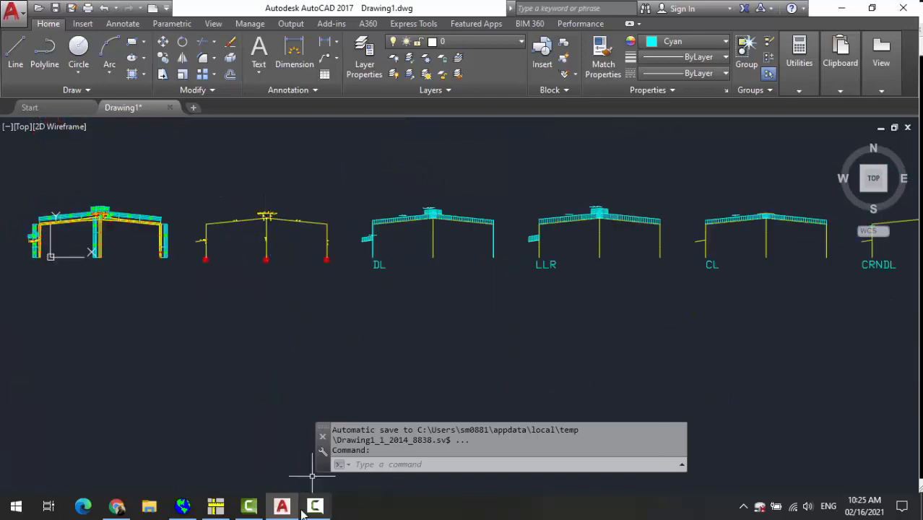
Return to MATRIX 3D and examine the node coordinates in the Frame2 file, particularly nodes 31 and 32.
{"action": "left_click", "coordinate": [215, 506]}
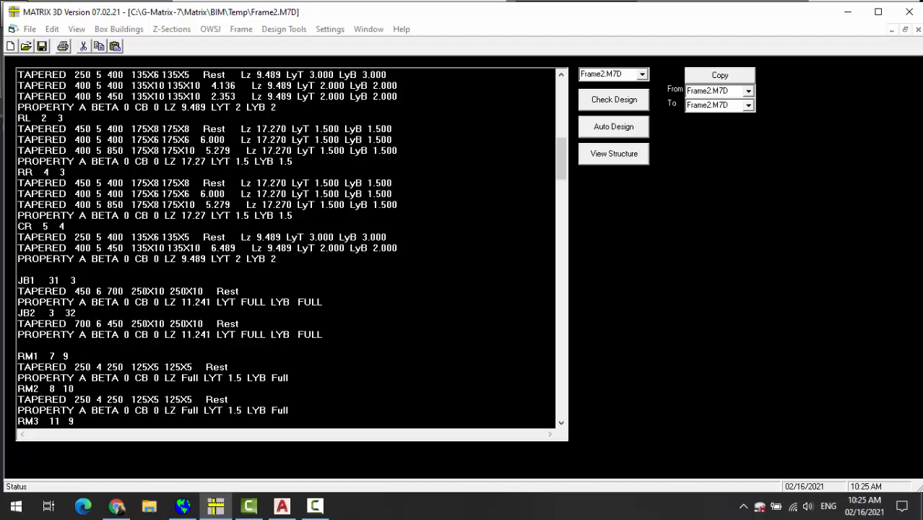
{"action": "scroll", "coordinate": [289, 245], "scroll_direction": "up", "scroll_amount": 10}
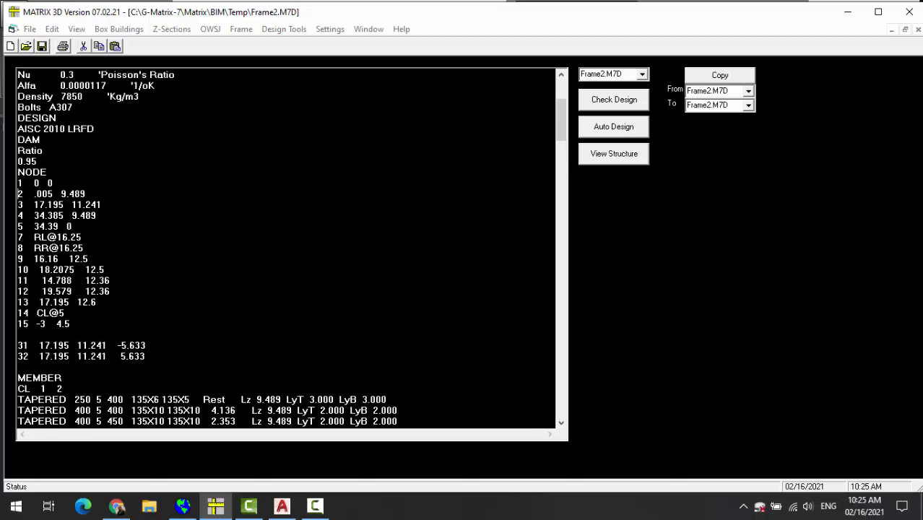
{"action": "key", "text": "Down"}
{"action": "key", "text": "Down"}
{"action": "key", "text": "Down"}
{"action": "key", "text": "Down"}
{"action": "key", "text": "Up"}
{"action": "key", "text": "Down"}
{"action": "key", "text": "Down"}
{"action": "key", "text": "Down"}
{"action": "key", "text": "Down"}
{"action": "key", "text": "Down"}
{"action": "key", "text": "Down"}
{"action": "key", "text": "Right"}
{"action": "key", "text": "Right"}
{"action": "key", "text": "Right"}
{"action": "key", "text": "Right"}
{"action": "key", "text": "Up"}
{"action": "key", "text": "Up"}
{"action": "key", "text": "shift+End"}
{"action": "key", "text": "Down"}
{"action": "key", "text": "Down"}
{"action": "key", "text": "Up"}
{"action": "key", "text": "End"}
{"action": "key", "text": "Down"}
{"action": "key", "text": "Right"}
{"action": "key", "text": "Right"}
{"action": "key", "text": "Right"}
{"action": "key", "text": "Right"}
{"action": "key", "text": "Right"}
{"action": "key", "text": "Right"}
{"action": "key", "text": "Right"}
{"action": "key", "text": "Right"}
{"action": "key", "text": "Right"}
{"action": "key", "text": "Right"}
{"action": "key", "text": "Right"}
{"action": "key", "text": "Right"}
{"action": "key", "text": "Right"}
{"action": "key", "text": "Right"}
{"action": "key", "text": "Right"}
{"action": "key", "text": "Right"}
{"action": "key", "text": "Right"}
{"action": "key", "text": "Right"}
{"action": "key", "text": "Right"}
{"action": "key", "text": "Right"}
Review the member definitions from CL through JB2 in the Frame2 file.
{"action": "key", "text": "Down"}
{"action": "key", "text": "Down"}
{"action": "key", "text": "Down"}
{"action": "key", "text": "Down"}
{"action": "key", "text": "Down"}
{"action": "key", "text": "Down"}
{"action": "key", "text": "Down"}
{"action": "key", "text": "Down"}
{"action": "key", "text": "Down"}
{"action": "key", "text": "Down"}
{"action": "key", "text": "Down"}
{"action": "key", "text": "Down"}
{"action": "key", "text": "Down"}
{"action": "key", "text": "Down"}
{"action": "key", "text": "Down"}
{"action": "key", "text": "Down"}
{"action": "key", "text": "Down"}
{"action": "key", "text": "Down"}
{"action": "key", "text": "Down"}
{"action": "key", "text": "Down"}
{"action": "key", "text": "Down"}
{"action": "key", "text": "Down"}
{"action": "key", "text": "Down"}
{"action": "key", "text": "Down"}
{"action": "key", "text": "Down"}
{"action": "key", "text": "Down"}
{"action": "key", "text": "Down"}
{"action": "key", "text": "Down"}
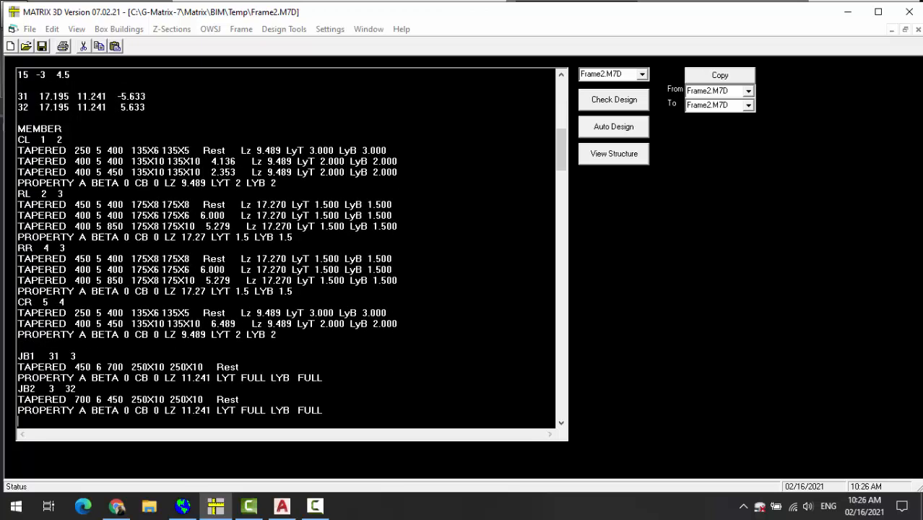
{"action": "key", "text": "Down"}
{"action": "key", "text": "Down"}
{"action": "key", "text": "Down"}
{"action": "key", "text": "Down"}
{"action": "key", "text": "Down"}
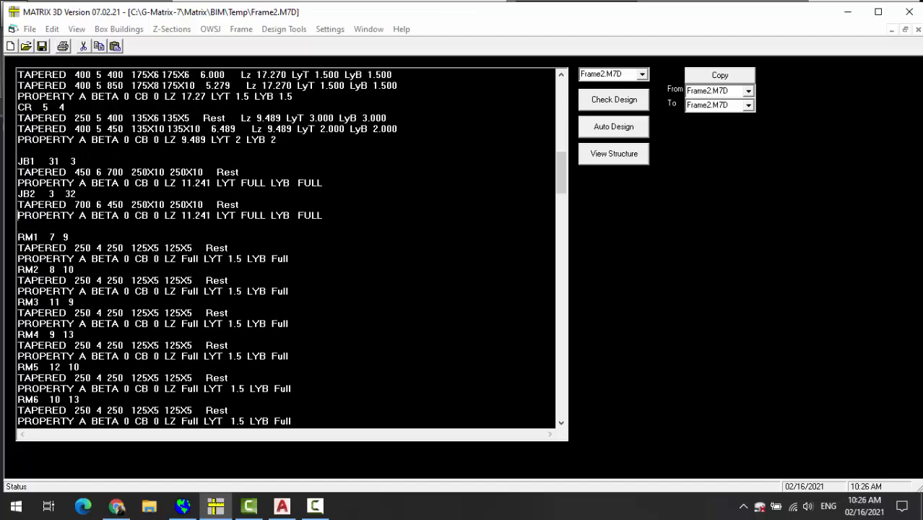
Insert a blank line between the JB1 and JB2 member definitions.
{"action": "key", "text": "Up"}
{"action": "key", "text": "Down"}
{"action": "key", "text": "Down"}
{"action": "key", "text": "Down"}
{"action": "key", "text": "Down"}
{"action": "key", "text": "Return"}
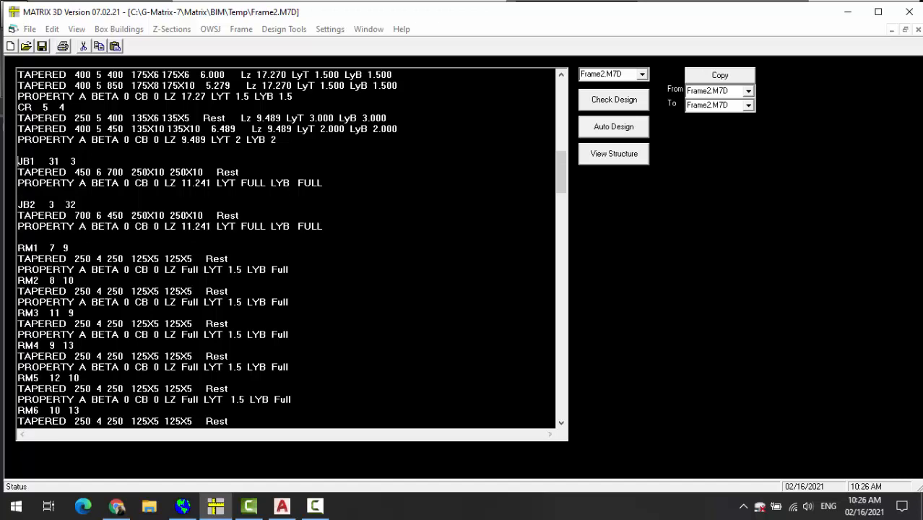
Examine the start and end nodes assigned to member JB1 in the Frame2 file.
{"action": "key", "text": "Right"}
{"action": "key", "text": "Right"}
{"action": "key", "text": "Right"}
{"action": "key", "text": "Right"}
{"action": "key", "text": "Right"}
{"action": "key", "text": "Right"}
{"action": "key", "text": "Right"}
{"action": "key", "text": "Right"}
{"action": "key", "text": "Right"}
{"action": "key", "text": "Left"}
{"action": "key", "text": "Right"}
Examine member JB2's start and end nodes and its tapered section definition.
{"action": "key", "text": "Down"}
{"action": "key", "text": "Down"}
{"action": "key", "text": "Down"}
{"action": "key", "text": "Down"}
{"action": "key", "text": "Right"}
{"action": "key", "text": "Right"}
{"action": "key", "text": "Right"}
{"action": "key", "text": "Right"}
{"action": "key", "text": "Right"}
{"action": "key", "text": "Right"}
{"action": "key", "text": "Right"}
{"action": "key", "text": "Right"}
{"action": "key", "text": "Right"}
{"action": "key", "text": "Right"}
{"action": "key", "text": "Right"}
{"action": "key", "text": "Right"}
{"action": "key", "text": "Right"}
{"action": "key", "text": "Right"}
{"action": "key", "text": "Right"}
{"action": "key", "text": "Right"}
{"action": "key", "text": "Right"}
{"action": "key", "text": "Right"}
{"action": "key", "text": "Right"}
{"action": "key", "text": "Right"}
{"action": "key", "text": "Right"}
{"action": "key", "text": "Right"}
{"action": "key", "text": "Right"}
{"action": "key", "text": "Right"}
{"action": "key", "text": "Right"}
{"action": "key", "text": "Right"}
{"action": "key", "text": "Right"}
{"action": "key", "text": "Right"}
{"action": "key", "text": "Right"}
{"action": "key", "text": "Right"}
{"action": "key", "text": "Right"}
{"action": "key", "text": "Right"}
{"action": "key", "text": "Right"}
{"action": "key", "text": "Right"}
{"action": "key", "text": "Right"}
{"action": "key", "text": "Right"}
{"action": "key", "text": "Right"}
{"action": "key", "text": "Down"}
{"action": "key", "text": "Down"}
{"action": "key", "text": "Down"}
{"action": "key", "text": "Down"}
Review JB1's PROPERTY line, including its LZ, LYT and LYB unbraced lengths, and compare it with the JB2 definition.
{"action": "left_click", "coordinate": [237, 215]}
{"action": "left_click", "coordinate": [18, 204]}
{"action": "key", "text": "Up"}
{"action": "key", "text": "Up"}
{"action": "key", "text": "Right"}
{"action": "key", "text": "Right"}
{"action": "key", "text": "Right"}
{"action": "key", "text": "Right"}
{"action": "key", "text": "Right"}
{"action": "key", "text": "Right"}
{"action": "key", "text": "Right"}
{"action": "key", "text": "Right"}
{"action": "key", "text": "Right"}
{"action": "key", "text": "Right"}
{"action": "key", "text": "Right"}
{"action": "key", "text": "Right"}
{"action": "key", "text": "Right"}
{"action": "key", "text": "Right"}
{"action": "key", "text": "Right"}
{"action": "key", "text": "Right"}
{"action": "key", "text": "Right"}
{"action": "key", "text": "Right"}
{"action": "key", "text": "Right"}
{"action": "key", "text": "Right"}
{"action": "key", "text": "Right"}
{"action": "key", "text": "Right"}
{"action": "key", "text": "Right"}
{"action": "key", "text": "Right"}
{"action": "key", "text": "Right"}
{"action": "key", "text": "Right"}
{"action": "key", "text": "Right"}
{"action": "key", "text": "Right"}
{"action": "key", "text": "Right"}
{"action": "key", "text": "Right"}
{"action": "key", "text": "Right"}
{"action": "key", "text": "Right"}
{"action": "key", "text": "Right"}
{"action": "key", "text": "Right"}
{"action": "key", "text": "Right"}
{"action": "key", "text": "Right"}
{"action": "key", "text": "Right"}
{"action": "key", "text": "Right"}
{"action": "key", "text": "Right"}
{"action": "key", "text": "Right"}
{"action": "key", "text": "Home"}
{"action": "key", "text": "Down"}
{"action": "key", "text": "Right"}
{"action": "key", "text": "Right"}
{"action": "key", "text": "Right"}
{"action": "key", "text": "Right"}
{"action": "key", "text": "Right"}
{"action": "key", "text": "Right"}
{"action": "key", "text": "Right"}
{"action": "key", "text": "Right"}
{"action": "key", "text": "Right"}
{"action": "key", "text": "Right"}
{"action": "key", "text": "Right"}
{"action": "key", "text": "Right"}
{"action": "key", "text": "Right"}
{"action": "key", "text": "Right"}
{"action": "key", "text": "Right"}
{"action": "key", "text": "Right"}
{"action": "key", "text": "Right"}
{"action": "key", "text": "Right"}
{"action": "key", "text": "Right"}
{"action": "key", "text": "Right"}
Insert a blank line between the support line for nodes 31 and 32 and the RELEASE section.
{"action": "key", "text": "Down"}
{"action": "key", "text": "Down"}
{"action": "key", "text": "Down"}
{"action": "key", "text": "Down"}
{"action": "key", "text": "Down"}
{"action": "key", "text": "Down"}
{"action": "key", "text": "Down"}
{"action": "key", "text": "Down"}
{"action": "key", "text": "Down"}
{"action": "key", "text": "Down"}
{"action": "key", "text": "Down"}
{"action": "key", "text": "Down"}
{"action": "key", "text": "Down"}
{"action": "key", "text": "Down"}
{"action": "key", "text": "Down"}
{"action": "key", "text": "Down"}
{"action": "key", "text": "Down"}
{"action": "key", "text": "Down"}
{"action": "key", "text": "Down"}
{"action": "key", "text": "Down"}
{"action": "key", "text": "Down"}
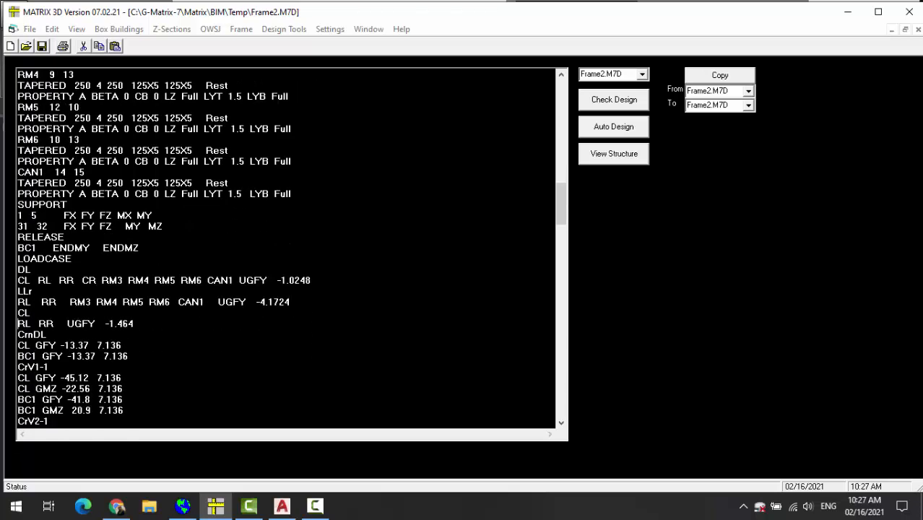
{"action": "key", "text": "shift+Right"}
{"action": "key", "text": "shift+Right"}
{"action": "key", "text": "shift+Right"}
{"action": "key", "text": "shift+Right"}
{"action": "key", "text": "shift+Right"}
{"action": "key", "text": "Right"}
{"action": "key", "text": "Home"}
{"action": "key", "text": "Down"}
{"action": "key", "text": "Return"}
{"action": "key", "text": "Up"}
{"action": "key", "text": "Up"}
{"action": "key", "text": "Up"}
{"action": "key", "text": "Up"}
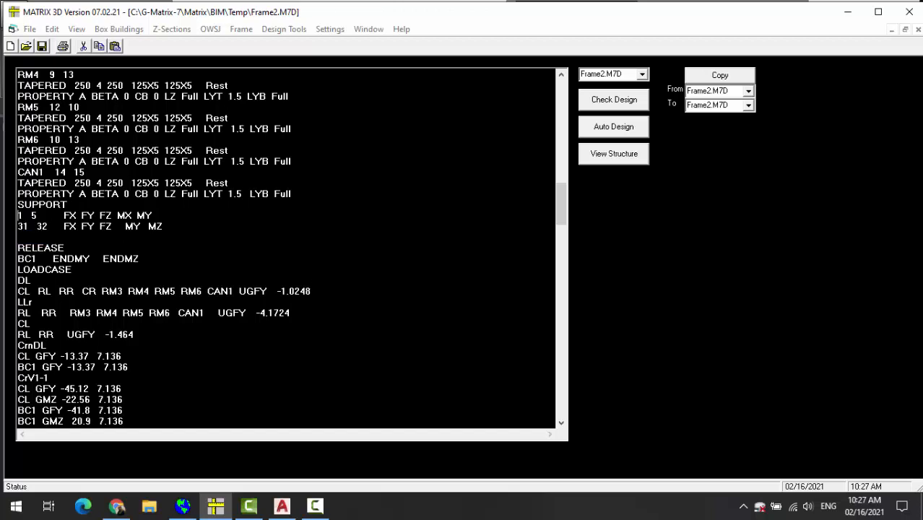
Insert a blank line between CAN1's PROPERTY line and the SUPPORT section.
{"action": "key", "text": "Return"}
{"action": "key", "text": "Right"}
{"action": "key", "text": "Right"}
{"action": "key", "text": "Right"}
{"action": "key", "text": "Right"}
{"action": "key", "text": "Right"}
{"action": "key", "text": "Right"}
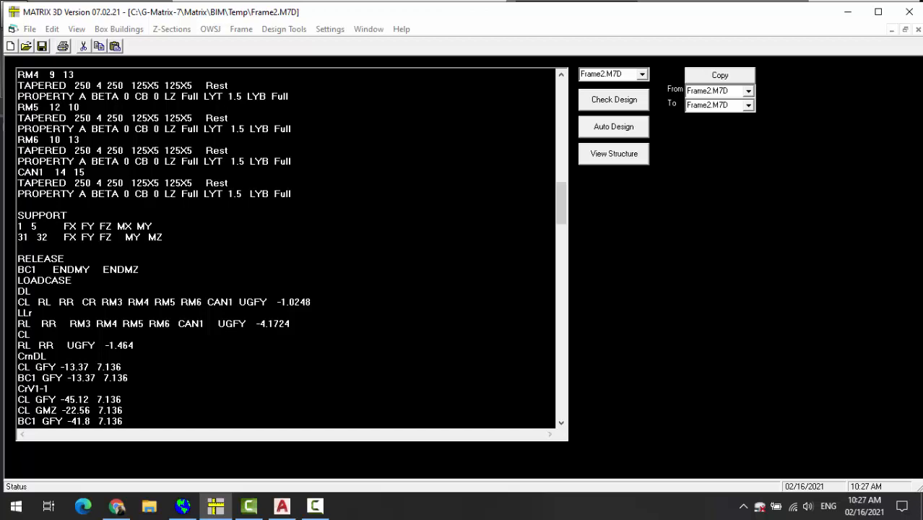
Examine the restraint directions assigned in the SUPPORT section to nodes 1 and 5 and nodes 31 and 32.
{"action": "key", "text": "Right"}
{"action": "key", "text": "Right"}
{"action": "key", "text": "Right"}
{"action": "key", "text": "Right"}
{"action": "key", "text": "Right"}
{"action": "key", "text": "Right"}
{"action": "key", "text": "Right"}
{"action": "key", "text": "Right"}
{"action": "key", "text": "Right"}
{"action": "key", "text": "Right"}
{"action": "key", "text": "Right"}
{"action": "key", "text": "Right"}
{"action": "key", "text": "Right"}
{"action": "key", "text": "Right"}
{"action": "key", "text": "Right"}
{"action": "key", "text": "Right"}
{"action": "key", "text": "Right"}
{"action": "key", "text": "Right"}
Delete the RELEASE section together with its BC1 ENDMY ENDMZ line.
{"action": "key", "text": "Down"}
{"action": "key", "text": "shift+Down"}
{"action": "key", "text": "shift+Down"}
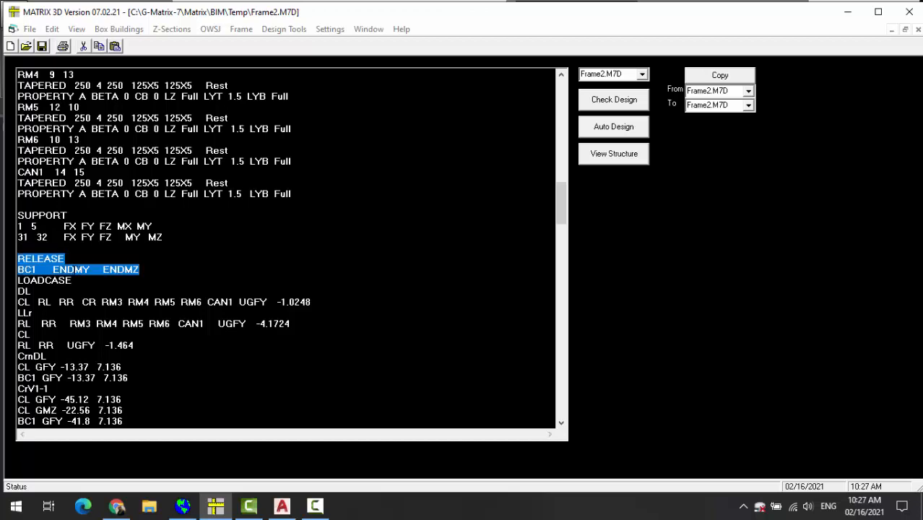
{"action": "key", "text": "Delete"}
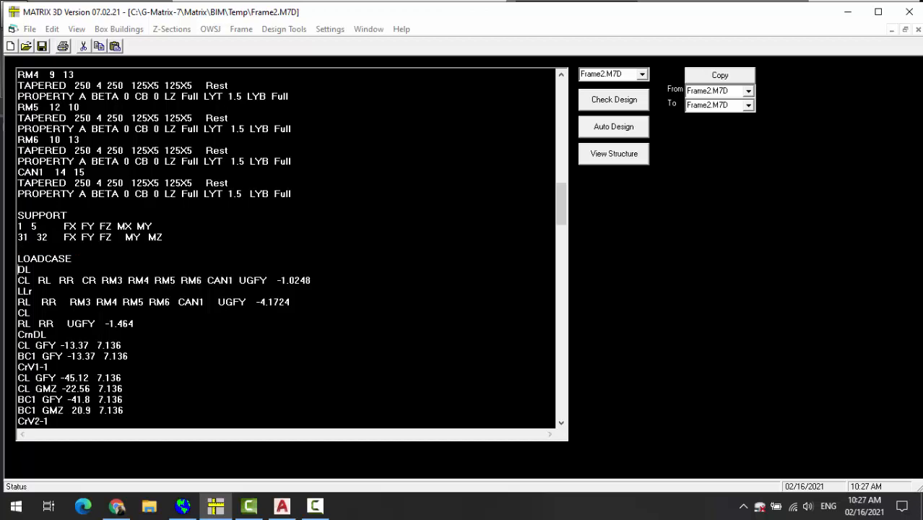
Delete the crane load cases CrnDL, CrV1-1, CrV2-1 and CrH-1 with all their load lines from the LOADCASE section.
{"action": "scroll", "coordinate": [289, 245], "scroll_direction": "down", "scroll_amount": 4}
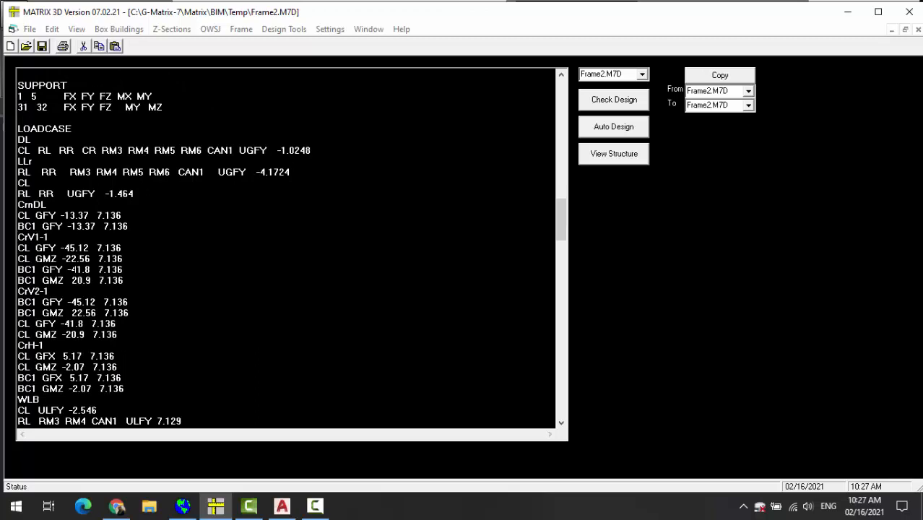
{"action": "key", "text": "shift+Down"}
{"action": "key", "text": "shift+Down"}
{"action": "key", "text": "shift+Down"}
{"action": "key", "text": "shift+Down"}
{"action": "key", "text": "shift+Down"}
{"action": "key", "text": "shift+Down"}
{"action": "key", "text": "shift+Down"}
{"action": "key", "text": "shift+Down"}
{"action": "key", "text": "shift+Down"}
{"action": "key", "text": "shift+Down"}
{"action": "key", "text": "shift+Down"}
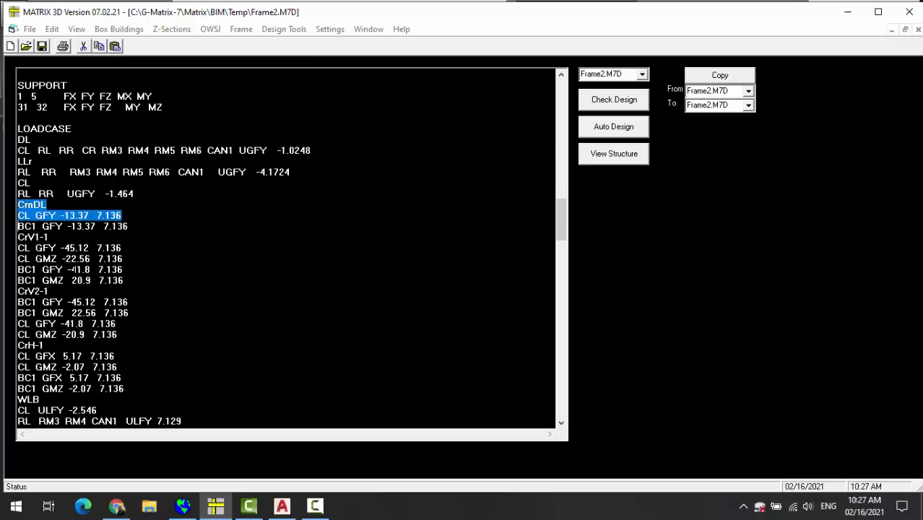
{"action": "key", "text": "shift+Down"}
{"action": "key", "text": "shift+Down"}
{"action": "key", "text": "shift+Down"}
{"action": "key", "text": "shift+Down"}
{"action": "key", "text": "shift+Down"}
{"action": "key", "text": "shift+Down"}
{"action": "key", "text": "shift+Down"}
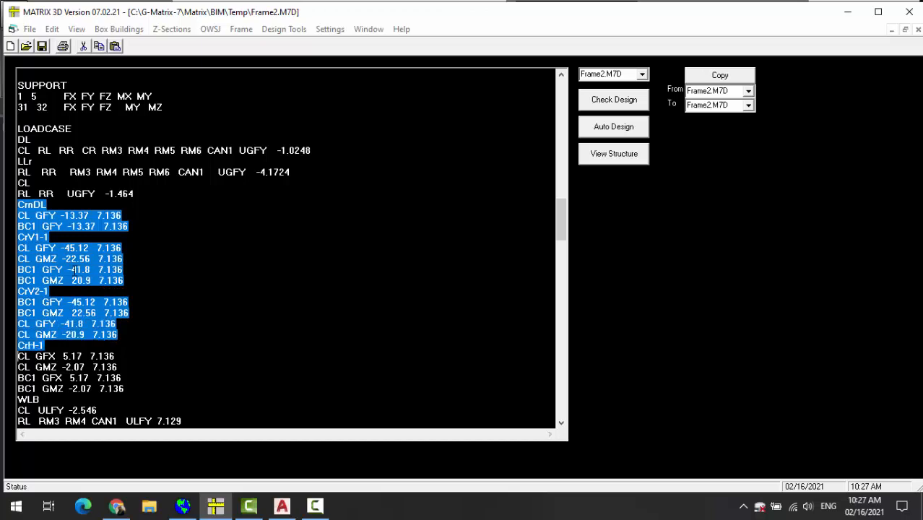
{"action": "key", "text": "Delete"}
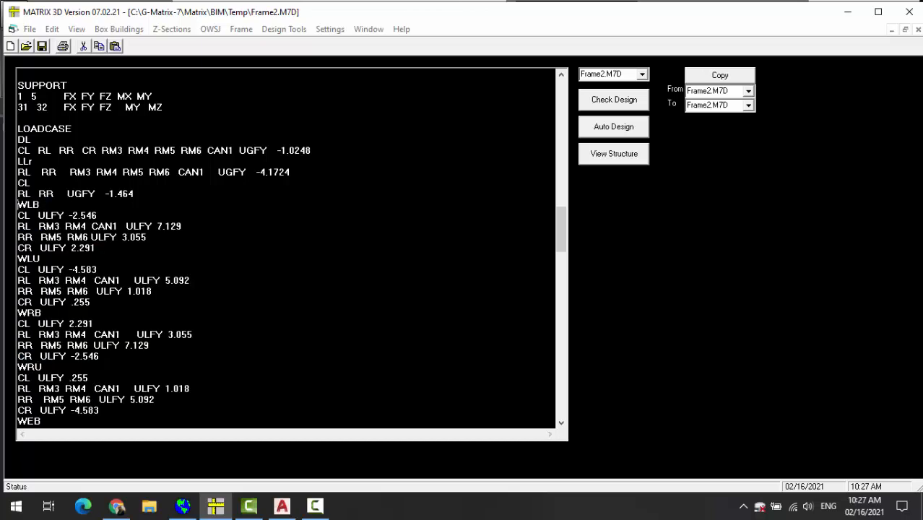
Delete the single-case crane entries (CrV1-1)#, (CrV2-1)# and (CrH-1)# from the Combination section.
{"action": "key", "text": "Down"}
{"action": "key", "text": "Down"}
{"action": "key", "text": "Down"}
{"action": "key", "text": "Down"}
{"action": "key", "text": "Down"}
{"action": "key", "text": "Down"}
{"action": "key", "text": "Down"}
{"action": "key", "text": "Down"}
{"action": "key", "text": "Down"}
{"action": "key", "text": "Down"}
{"action": "key", "text": "Down"}
{"action": "key", "text": "Down"}
{"action": "key", "text": "Down"}
{"action": "key", "text": "Down"}
{"action": "key", "text": "Down"}
{"action": "key", "text": "Down"}
{"action": "key", "text": "Down"}
{"action": "key", "text": "Down"}
{"action": "key", "text": "Down"}
{"action": "key", "text": "Down"}
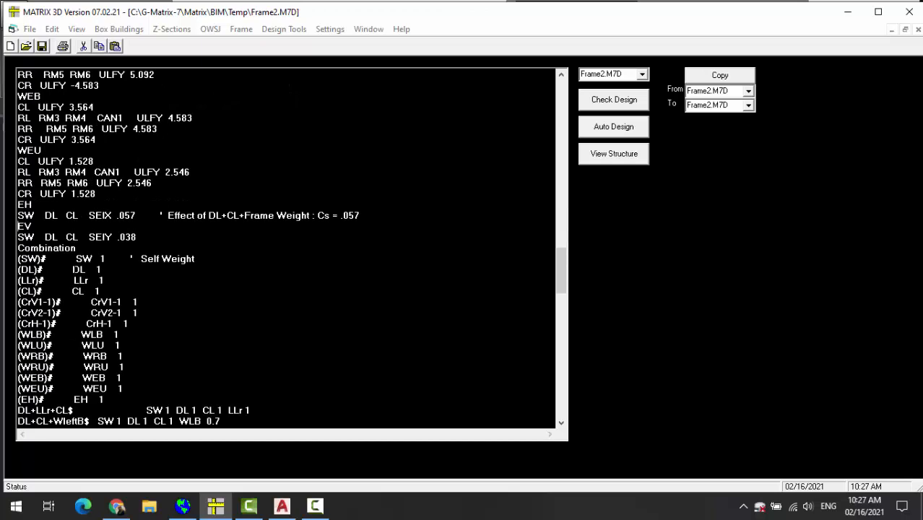
{"action": "key", "text": "Up"}
{"action": "key", "text": "Down"}
{"action": "key", "text": "Down"}
{"action": "key", "text": "Down"}
{"action": "key", "text": "Down"}
{"action": "key", "text": "Down"}
{"action": "key", "text": "Down"}
{"action": "key", "text": "Down"}
{"action": "key", "text": "Down"}
{"action": "key", "text": "Down"}
{"action": "key", "text": "Down"}
{"action": "key", "text": "Down"}
{"action": "key", "text": "Down"}
{"action": "key", "text": "Down"}
{"action": "key", "text": "Down"}
{"action": "key", "text": "Down"}
{"action": "key", "text": "Down"}
{"action": "key", "text": "Down"}
{"action": "key", "text": "Down"}
{"action": "key", "text": "Down"}
{"action": "key", "text": "Down"}
{"action": "key", "text": "Down"}
{"action": "key", "text": "Down"}
{"action": "key", "text": "Down"}
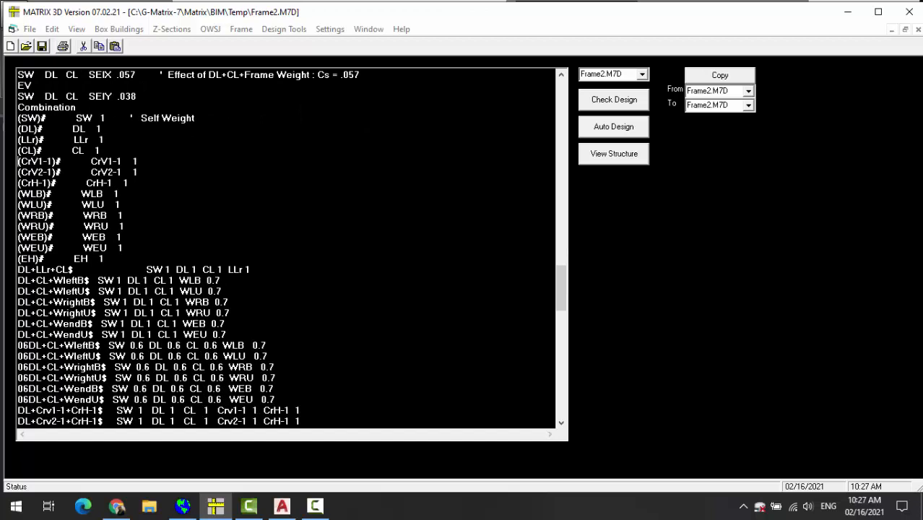
{"action": "key", "text": "shift+Down"}
{"action": "key", "text": "shift+Down"}
{"action": "key", "text": "shift+Down"}
{"action": "key", "text": "shift+Down"}
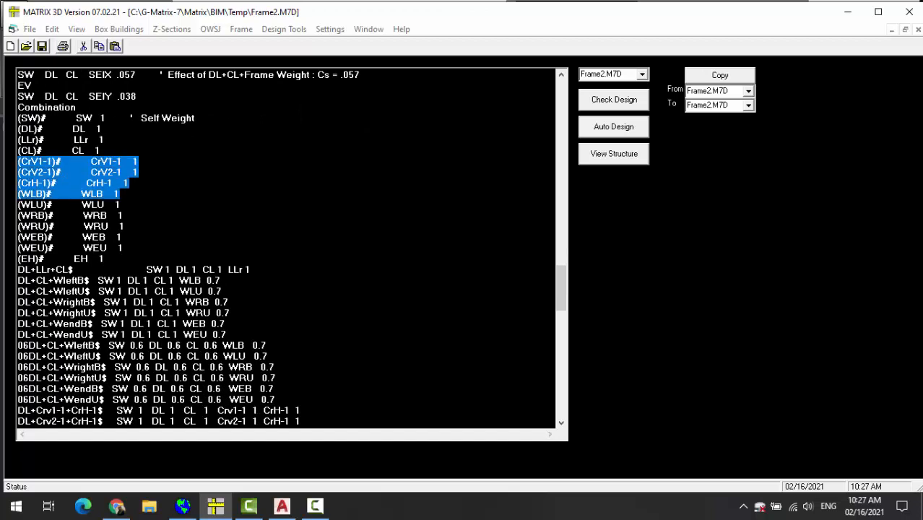
{"action": "key", "text": "shift+Up"}
{"action": "key", "text": "Delete"}
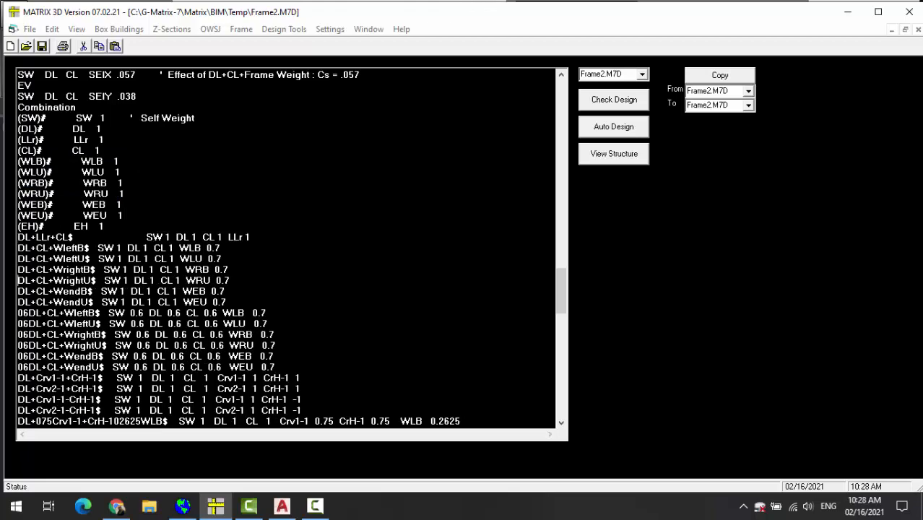
Delete all service crane combinations between 06DL+CL+WendU$ and 12DL+16LLr, including those combined with wind at 0.2625.
{"action": "key", "text": "Down"}
{"action": "key", "text": "Down"}
{"action": "key", "text": "Down"}
{"action": "key", "text": "Down"}
{"action": "key", "text": "Down"}
{"action": "key", "text": "Down"}
{"action": "key", "text": "Down"}
{"action": "key", "text": "Down"}
{"action": "key", "text": "Down"}
{"action": "key", "text": "Down"}
{"action": "key", "text": "Down"}
{"action": "key", "text": "Down"}
{"action": "key", "text": "Down"}
{"action": "key", "text": "Down"}
{"action": "key", "text": "Down"}
{"action": "key", "text": "Down"}
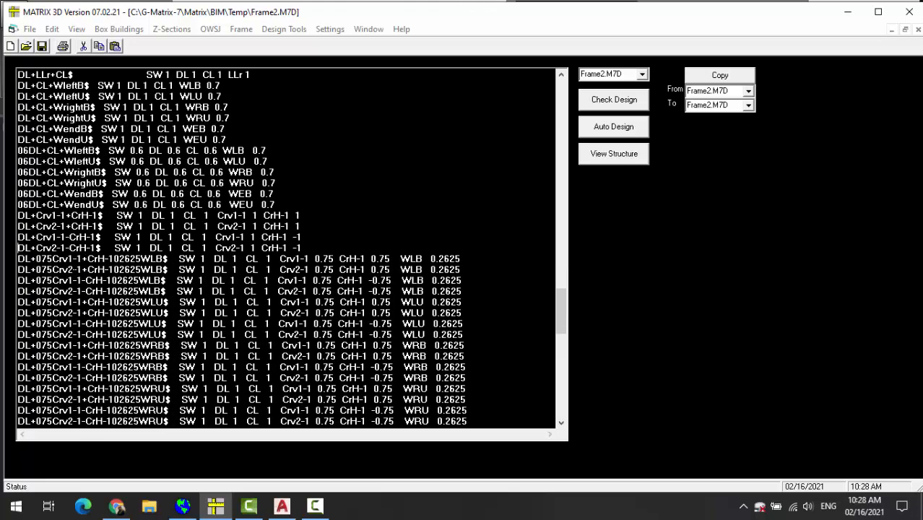
{"action": "key", "text": "shift+Down"}
{"action": "key", "text": "shift+Down"}
{"action": "key", "text": "shift+Down"}
{"action": "key", "text": "shift+Down"}
{"action": "key", "text": "shift+Down"}
{"action": "key", "text": "shift+Down"}
{"action": "key", "text": "shift+Down"}
{"action": "key", "text": "shift+Down"}
{"action": "key", "text": "shift+Down"}
{"action": "key", "text": "shift+Down"}
{"action": "key", "text": "shift+Down"}
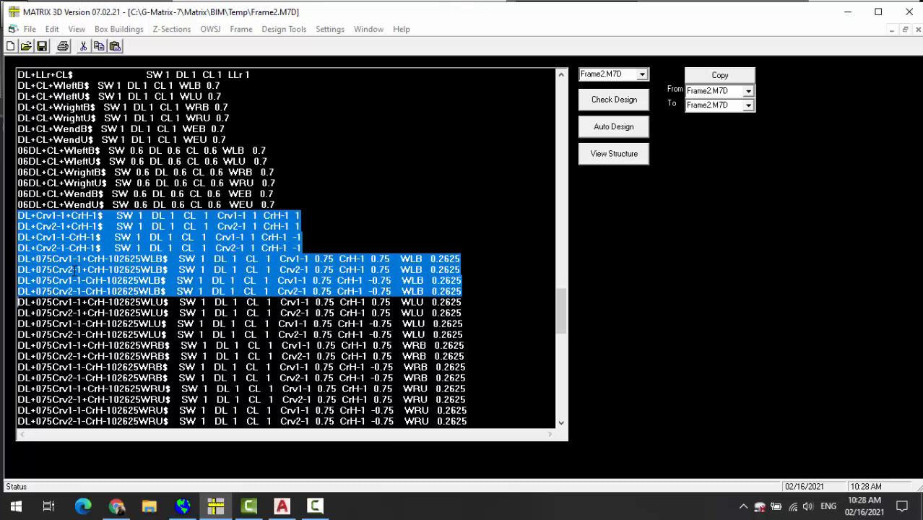
{"action": "key", "text": "shift+Down"}
{"action": "key", "text": "shift+Down"}
{"action": "key", "text": "shift+Down"}
{"action": "key", "text": "shift+Down"}
{"action": "key", "text": "shift+Down"}
{"action": "key", "text": "shift+Down"}
{"action": "key", "text": "shift+Down"}
{"action": "key", "text": "shift+Down"}
{"action": "key", "text": "shift+Down"}
{"action": "key", "text": "shift+Down"}
{"action": "key", "text": "shift+Down"}
{"action": "key", "text": "shift+Down"}
{"action": "key", "text": "shift+Down"}
{"action": "key", "text": "shift+Down"}
{"action": "key", "text": "shift+Down"}
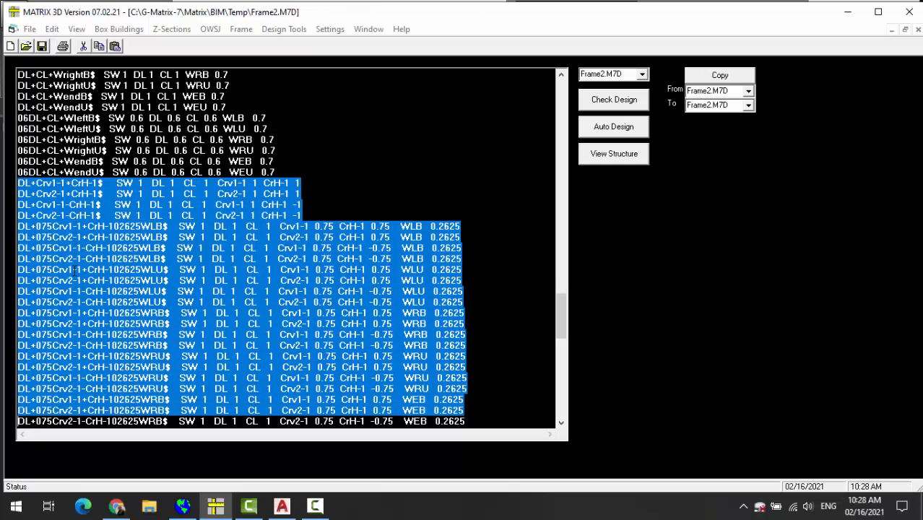
{"action": "key", "text": "shift+Down"}
{"action": "key", "text": "shift+Down"}
{"action": "key", "text": "shift+Down"}
{"action": "key", "text": "shift+Down"}
{"action": "key", "text": "shift+Down"}
{"action": "key", "text": "shift+Down"}
{"action": "key", "text": "shift+Up"}
{"action": "key", "text": "shift+Up"}
{"action": "key", "text": "shift+Up"}
{"action": "key", "text": "shift+Up"}
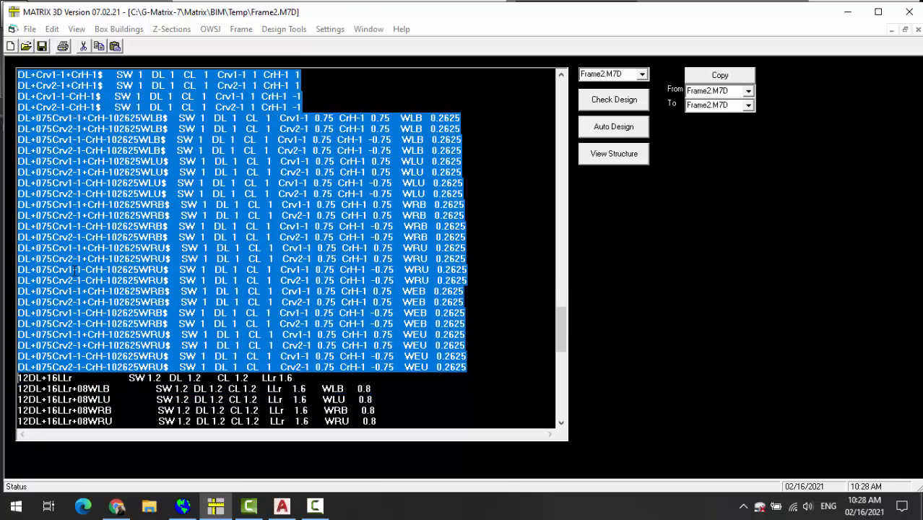
{"action": "key", "text": "Delete"}
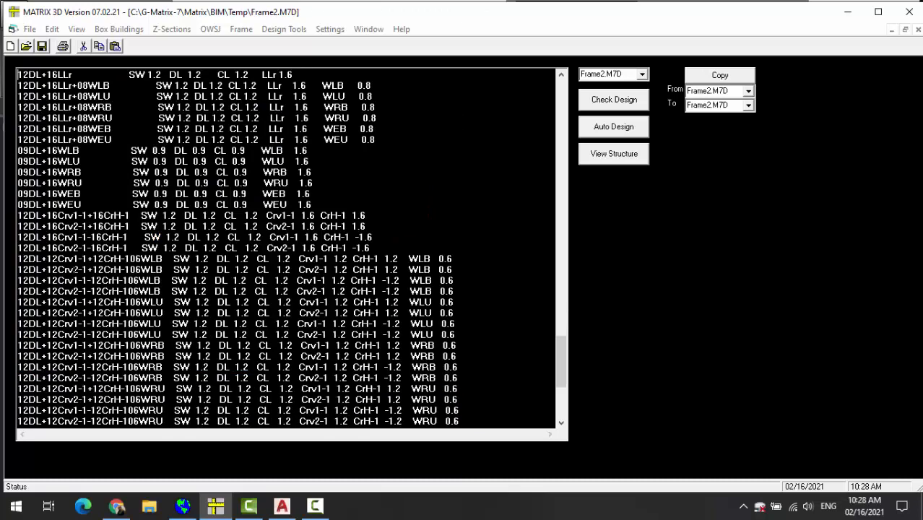
Delete all factored crane combinations from 12DL+16Crv1-1+16CrH-1 through 12DL+12Crv2-1-12CrH-106WEU, directly above the CONNECTION section.
{"action": "key", "text": "Up"}
{"action": "key", "text": "Up"}
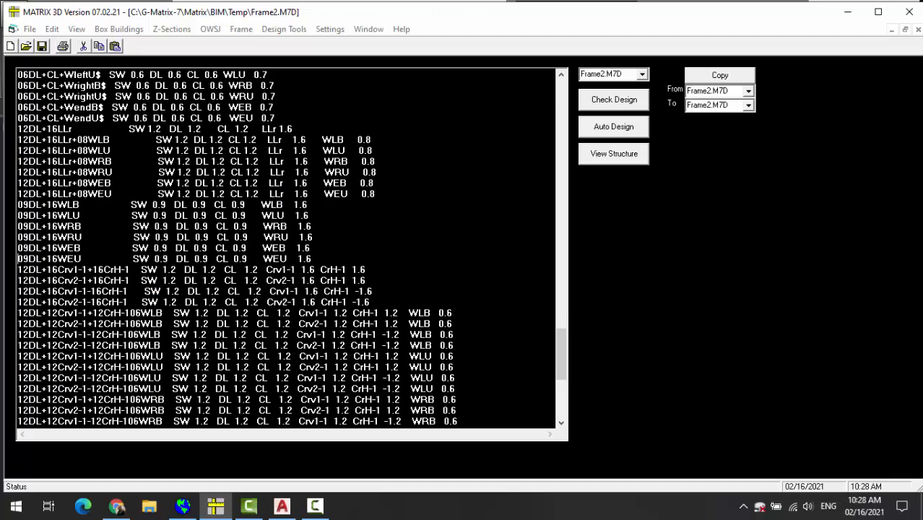
{"action": "key", "text": "shift+Down"}
{"action": "key", "text": "shift+Down"}
{"action": "key", "text": "shift+Down"}
{"action": "key", "text": "shift+Down"}
{"action": "key", "text": "shift+Down"}
{"action": "key", "text": "shift+Down"}
{"action": "key", "text": "shift+Down"}
{"action": "key", "text": "shift+Down"}
{"action": "key", "text": "shift+Down"}
{"action": "key", "text": "shift+Down"}
{"action": "key", "text": "shift+Down"}
{"action": "key", "text": "shift+Down"}
{"action": "key", "text": "shift+Down"}
{"action": "key", "text": "shift+Down"}
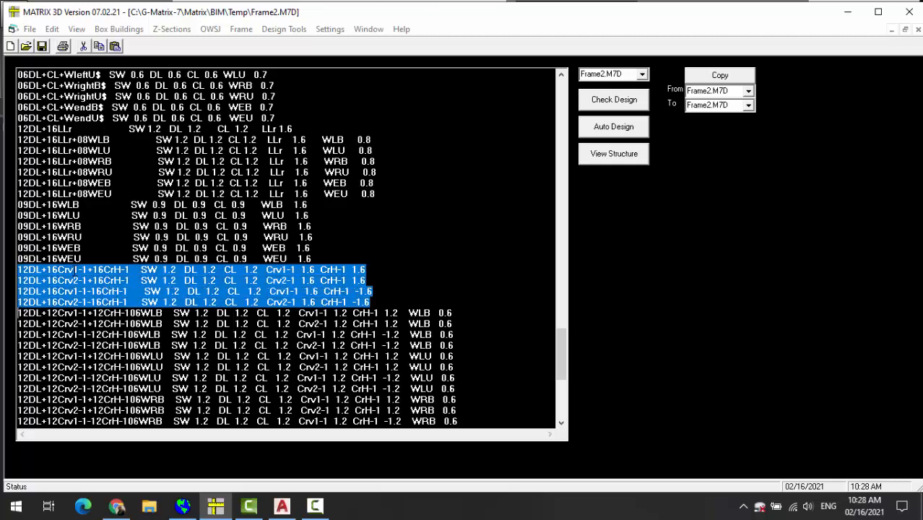
{"action": "key", "text": "shift+Down"}
{"action": "key", "text": "shift+Down"}
{"action": "key", "text": "shift+Down"}
{"action": "key", "text": "shift+Down"}
{"action": "key", "text": "shift+Down"}
{"action": "key", "text": "shift+Down"}
{"action": "key", "text": "shift+Down"}
{"action": "key", "text": "shift+Down"}
{"action": "key", "text": "shift+Down"}
{"action": "key", "text": "shift+Down"}
{"action": "key", "text": "shift+Down"}
{"action": "key", "text": "shift+Down"}
{"action": "key", "text": "shift+Down"}
{"action": "key", "text": "shift+Down"}
{"action": "key", "text": "shift+Down"}
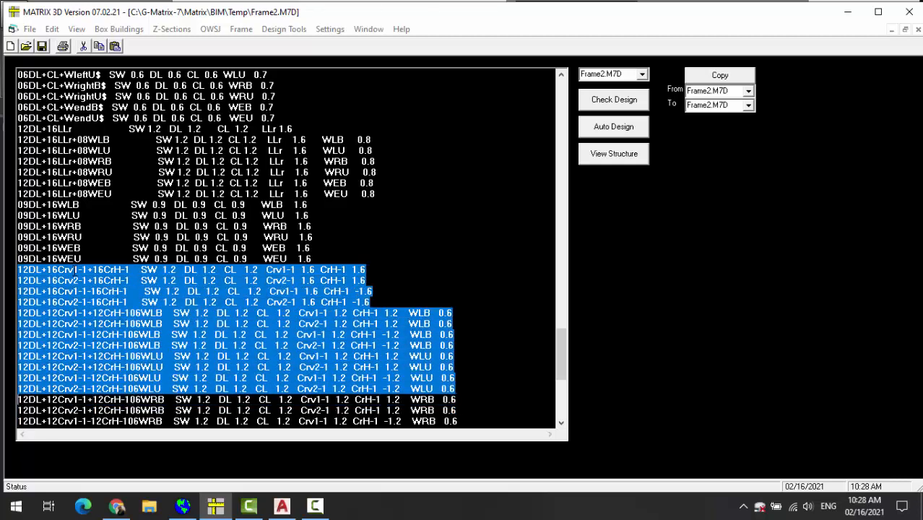
{"action": "key", "text": "shift+Down"}
{"action": "key", "text": "shift+Down"}
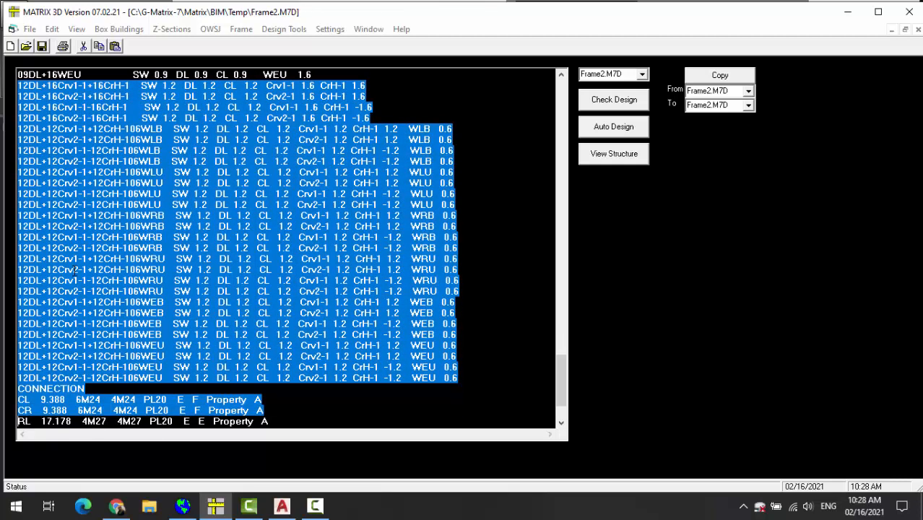
{"action": "key", "text": "shift+Up"}
{"action": "key", "text": "shift+Up"}
{"action": "key", "text": "shift+Up"}
{"action": "key", "text": "Delete"}
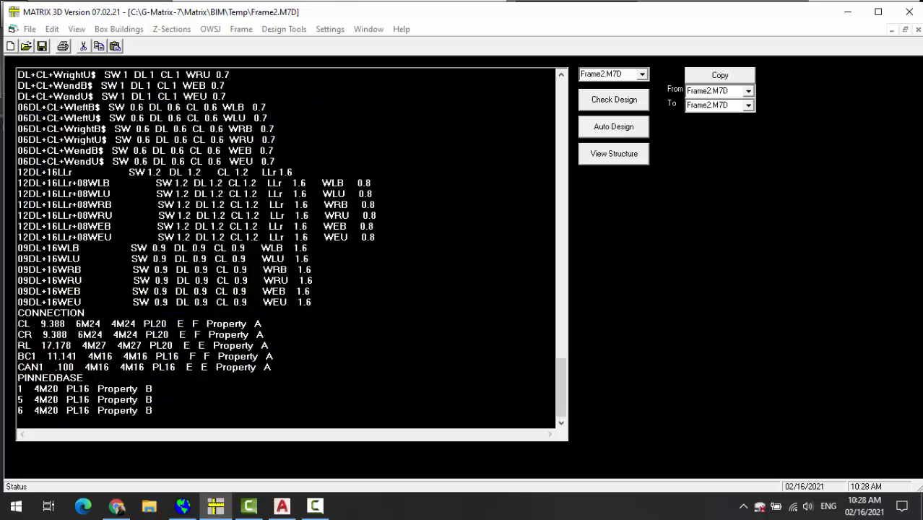
Delete the BC1 line from the CONNECTION section and the node 6 line from the PINNEDBASE section.
{"action": "key", "text": "shift+Down"}
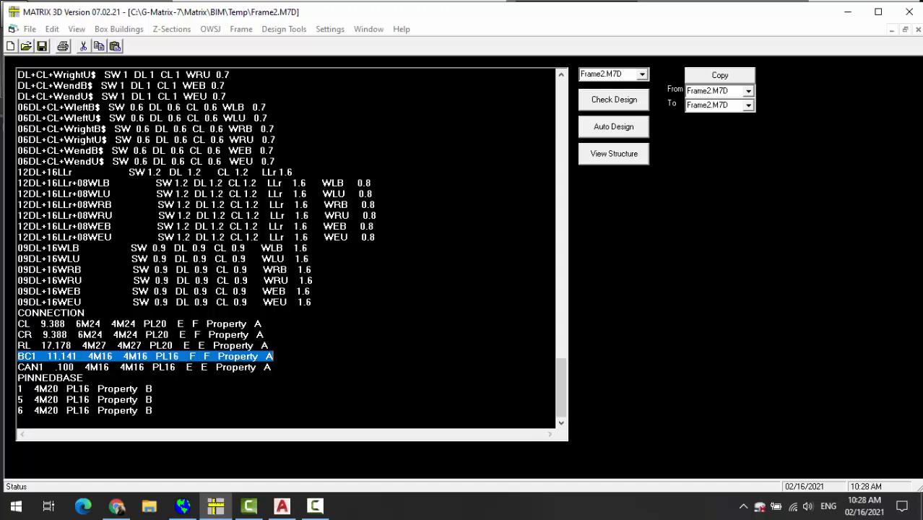
{"action": "key", "text": "Delete"}
{"action": "key", "text": "BackSpace"}
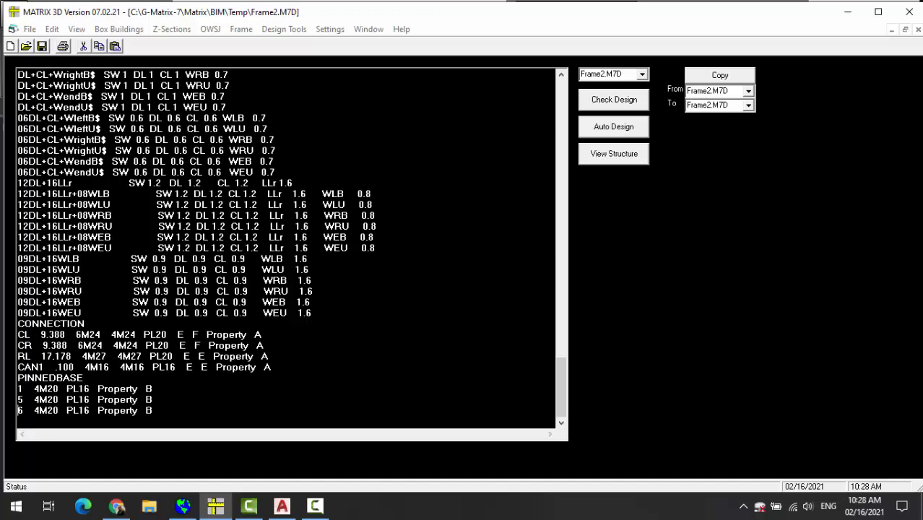
{"action": "key", "text": "shift+End"}
{"action": "key", "text": "Delete"}
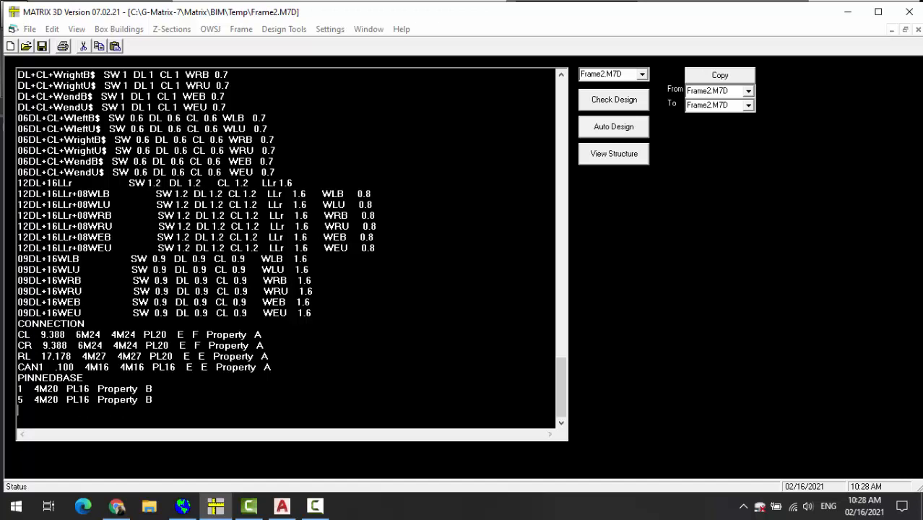
{"action": "key", "text": "BackSpace"}
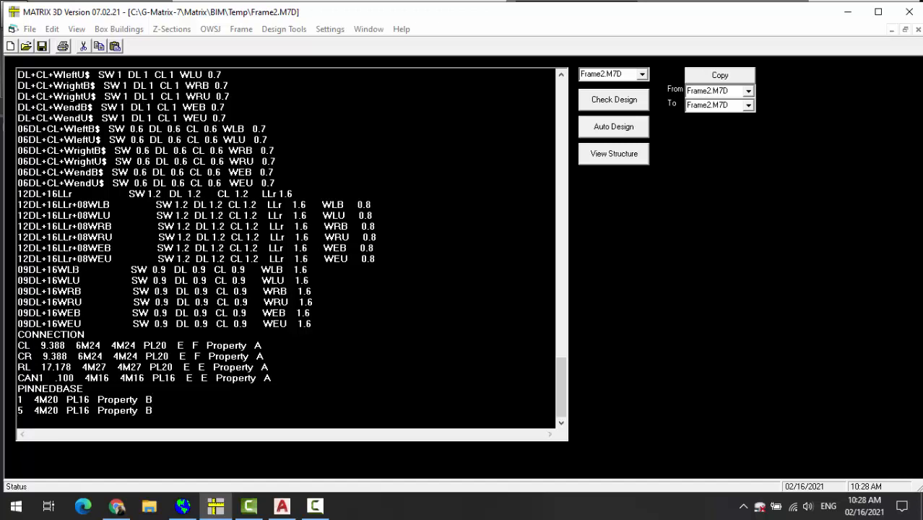
Review the input file from the load combinations back up to the NODE section and view the structure in AutoCAD.
{"action": "key", "text": "Up"}
{"action": "key", "text": "Up"}
{"action": "key", "text": "Up"}
{"action": "key", "text": "Up"}
{"action": "key", "text": "Up"}
{"action": "key", "text": "Up"}
{"action": "key", "text": "Up"}
{"action": "key", "text": "Up"}
{"action": "key", "text": "Up"}
{"action": "key", "text": "Up"}
{"action": "key", "text": "Up"}
{"action": "key", "text": "Up"}
{"action": "key", "text": "Up"}
{"action": "key", "text": "Up"}
{"action": "key", "text": "Up"}
{"action": "key", "text": "Up"}
{"action": "key", "text": "Up"}
{"action": "key", "text": "Up"}
{"action": "key", "text": "Up"}
{"action": "key", "text": "Up"}
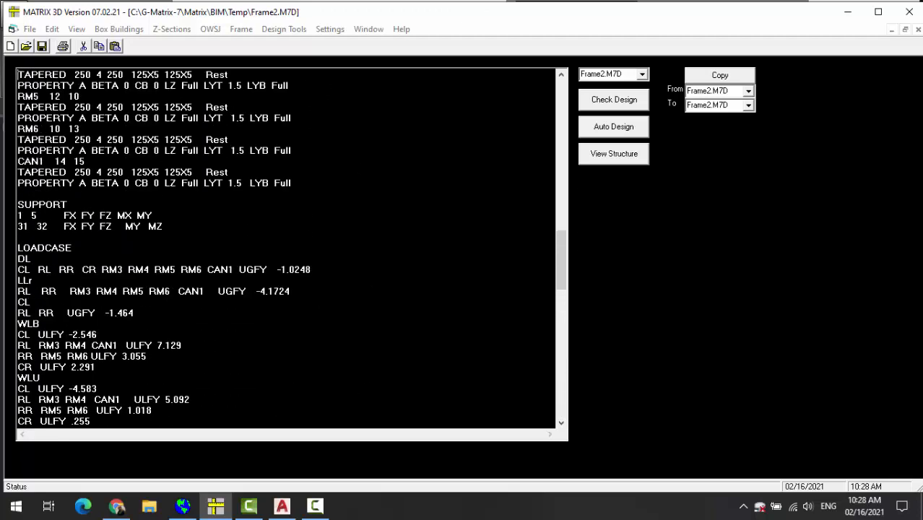
{"action": "key", "text": "Up"}
{"action": "key", "text": "Up"}
{"action": "key", "text": "Up"}
{"action": "key", "text": "Up"}
{"action": "key", "text": "Up"}
{"action": "key", "text": "Up"}
{"action": "key", "text": "Up"}
{"action": "key", "text": "Up"}
{"action": "key", "text": "Up"}
{"action": "key", "text": "Up"}
{"action": "key", "text": "Up"}
{"action": "key", "text": "Up"}
{"action": "key", "text": "Up"}
{"action": "key", "text": "Up"}
{"action": "key", "text": "Up"}
{"action": "key", "text": "Up"}
{"action": "key", "text": "Up"}
{"action": "key", "text": "Up"}
{"action": "key", "text": "Up"}
{"action": "key", "text": "Up"}
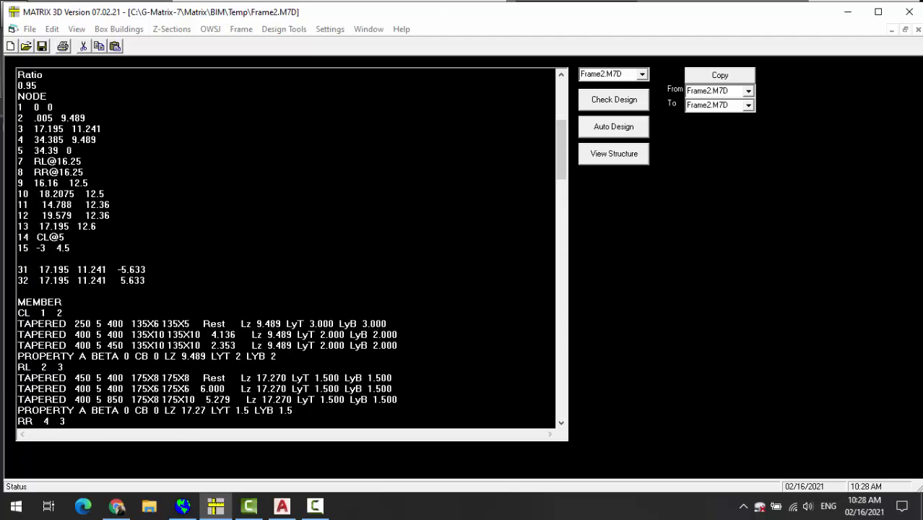
{"action": "left_click", "coordinate": [625, 156]}
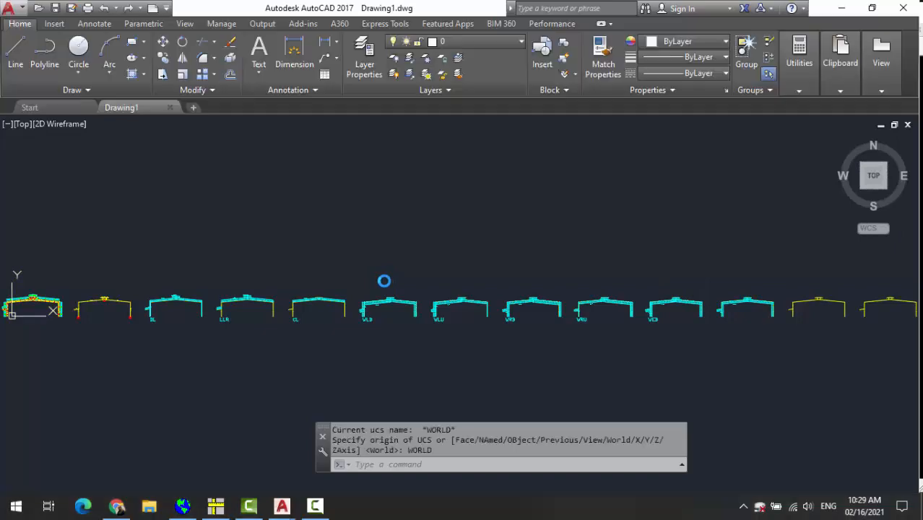
{"action": "type", "text": "UC"}
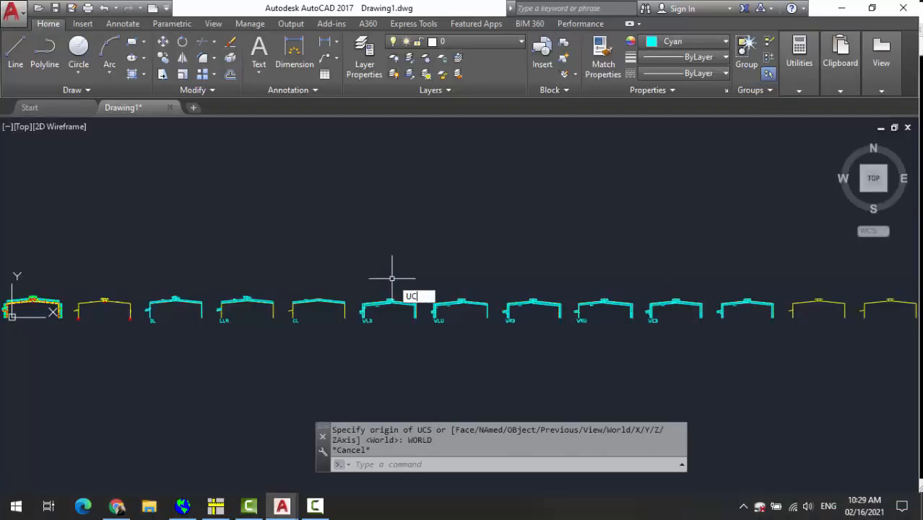
{"action": "key", "text": "Return"}
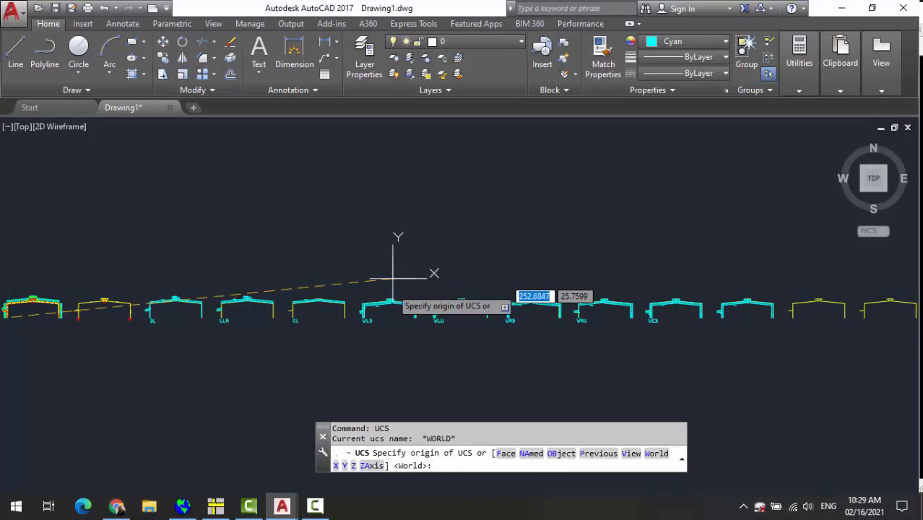
{"action": "key", "text": "Escape"}
{"action": "key", "text": "Escape"}
{"action": "key", "text": "Escape"}
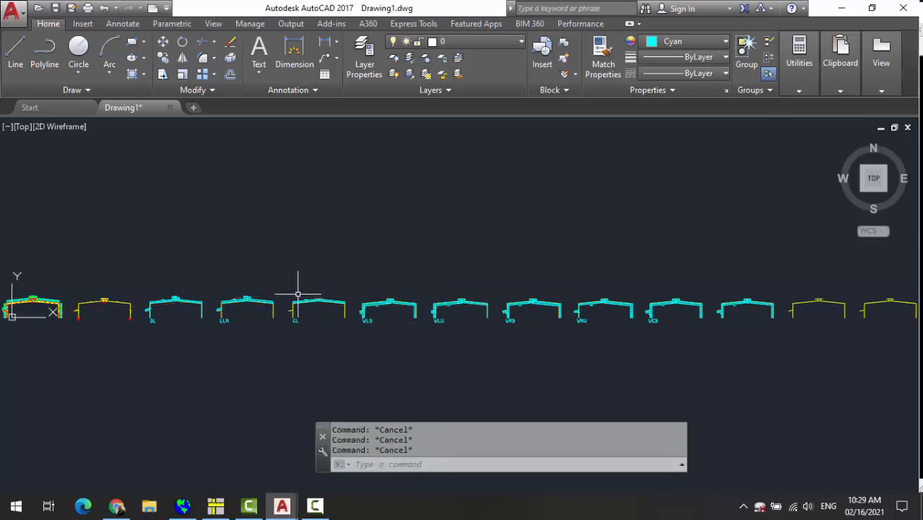
{"action": "type", "text": "UCS"}
{"action": "key", "text": "Return"}
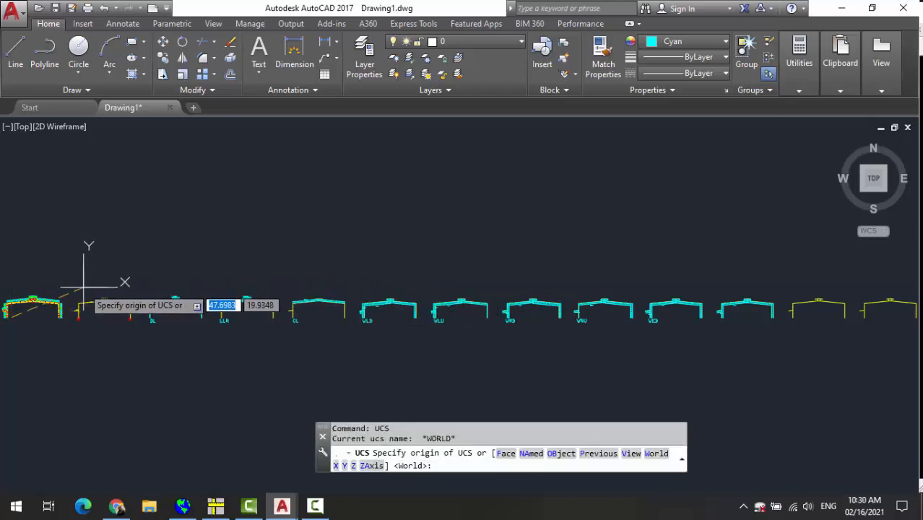
{"action": "key", "text": "Escape"}
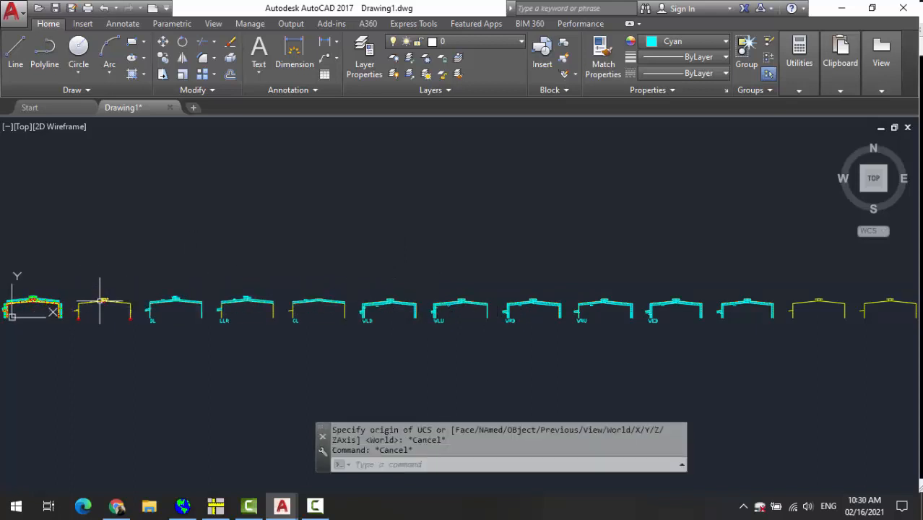
Orbit the frame drawings into a 3D view and examine the support model and the DL, LLR, CL and wind load diagrams.
{"action": "middle_click_drag", "start_coordinate": [101, 309], "coordinate": [252, 298]}
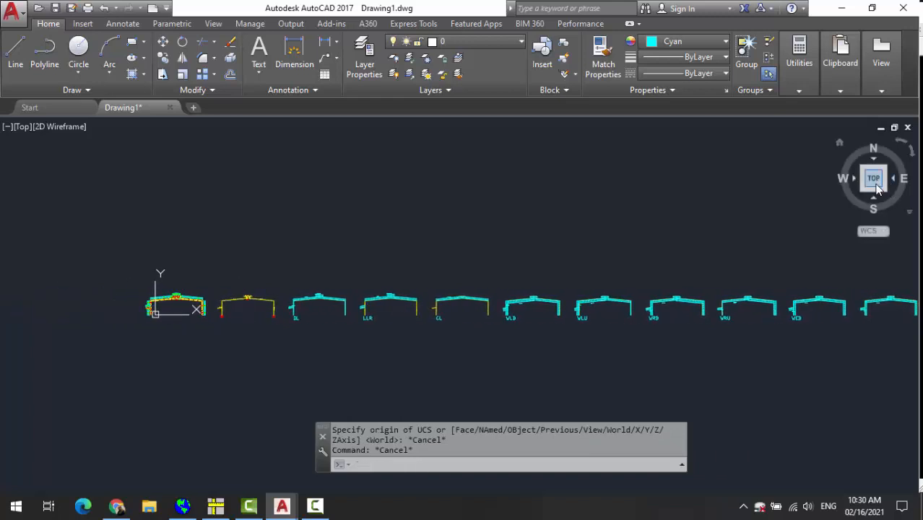
{"action": "left_click_drag", "start_coordinate": [876, 180], "coordinate": [887, 253]}
{"action": "scroll", "coordinate": [250, 310], "scroll_direction": "up", "scroll_amount": 6}
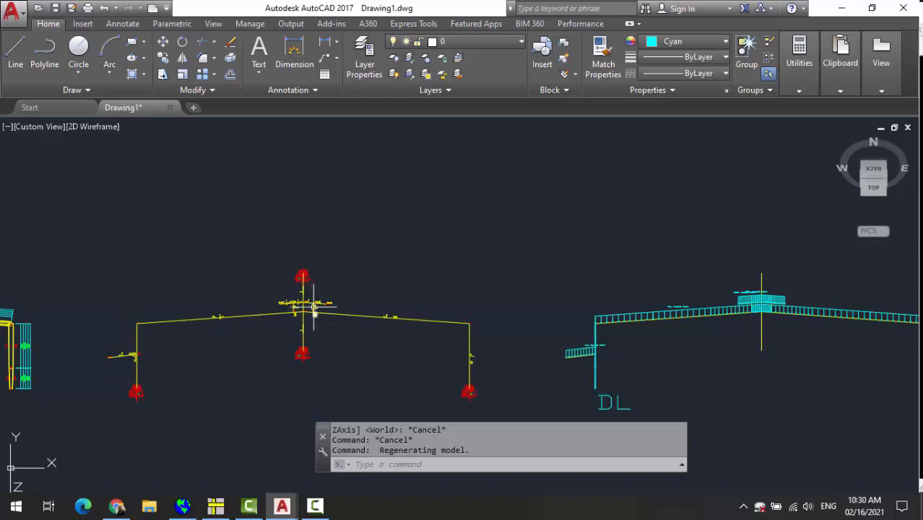
{"action": "scroll", "coordinate": [283, 264], "scroll_direction": "up", "scroll_amount": 4}
{"action": "scroll", "coordinate": [318, 322], "scroll_direction": "down", "scroll_amount": 4}
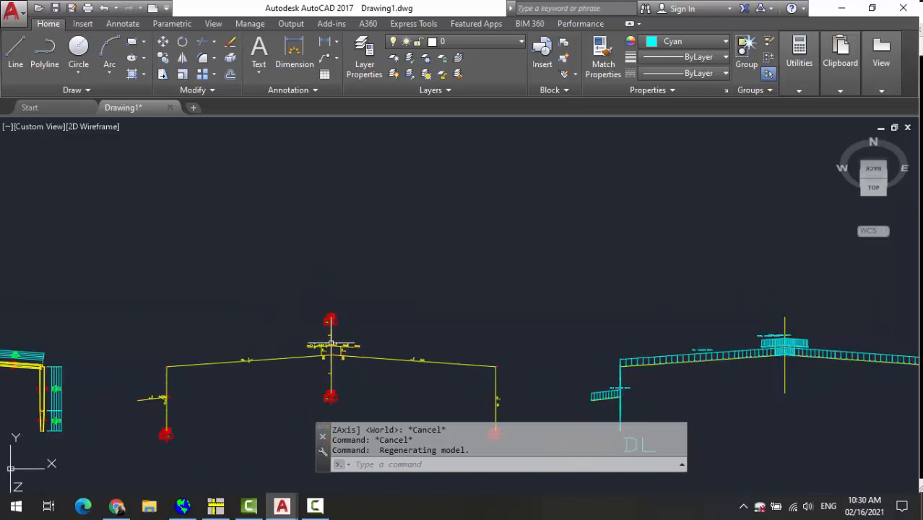
{"action": "scroll", "coordinate": [339, 323], "scroll_direction": "down", "scroll_amount": 2}
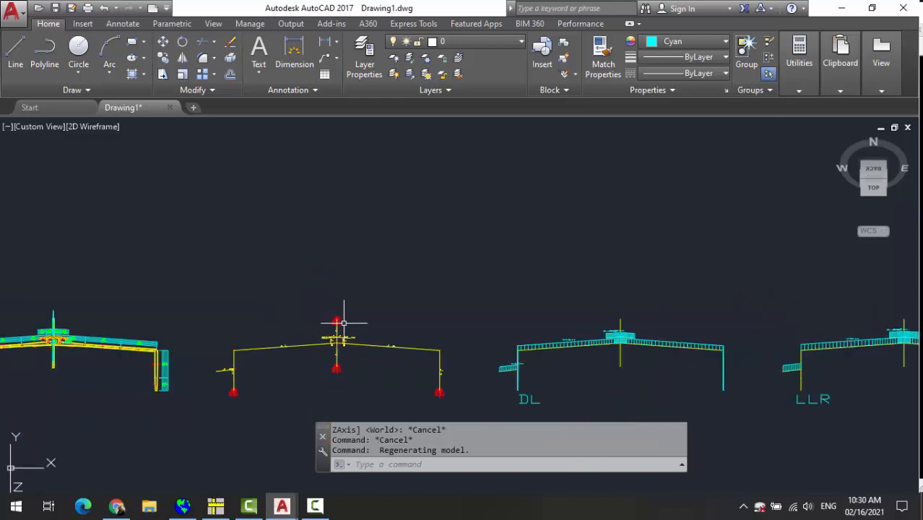
{"action": "scroll", "coordinate": [346, 322], "scroll_direction": "up", "scroll_amount": 4}
{"action": "scroll", "coordinate": [334, 311], "scroll_direction": "down", "scroll_amount": 6}
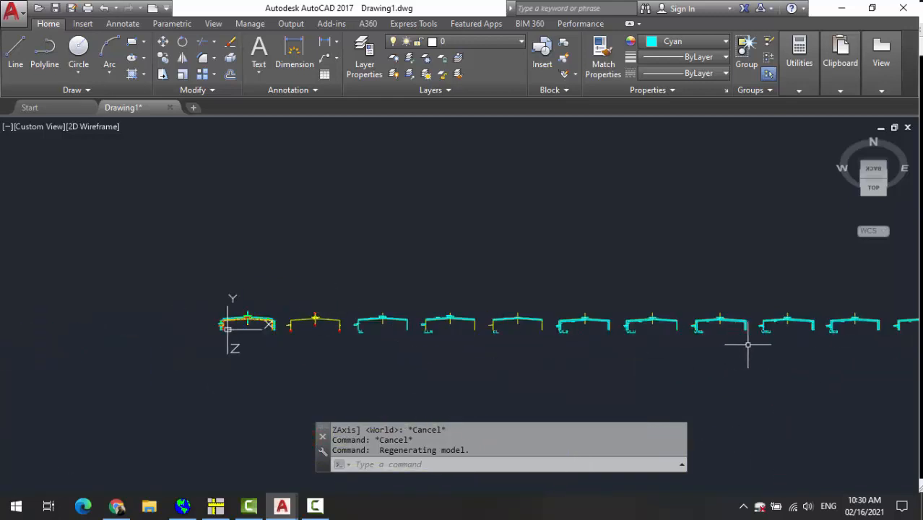
{"action": "scroll", "coordinate": [567, 344], "scroll_direction": "up", "scroll_amount": 5}
{"action": "middle_click_drag", "start_coordinate": [398, 344], "coordinate": [716, 367]}
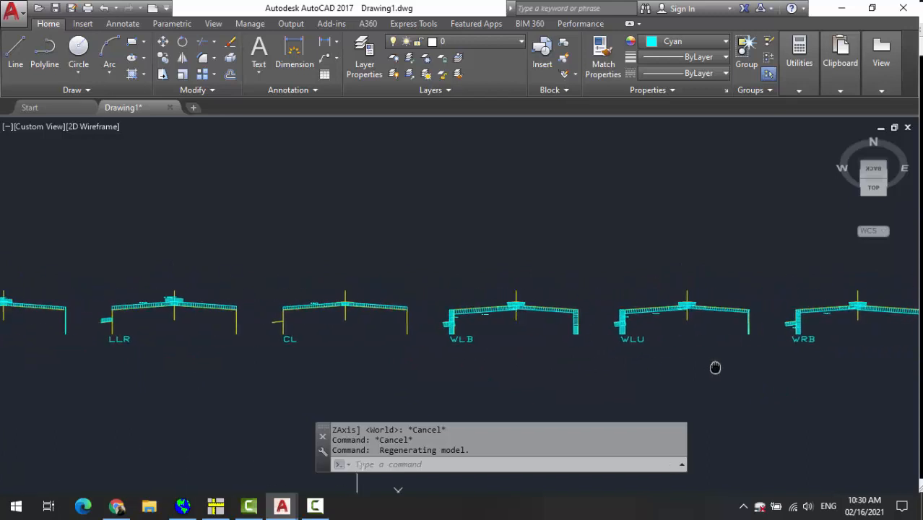
{"action": "middle_click_drag", "start_coordinate": [212, 344], "coordinate": [715, 349]}
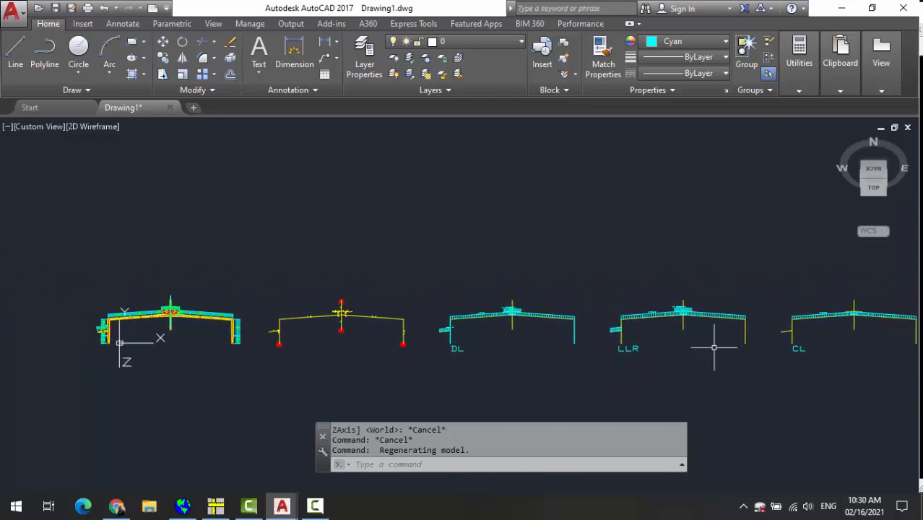
{"action": "left_click", "coordinate": [874, 189]}
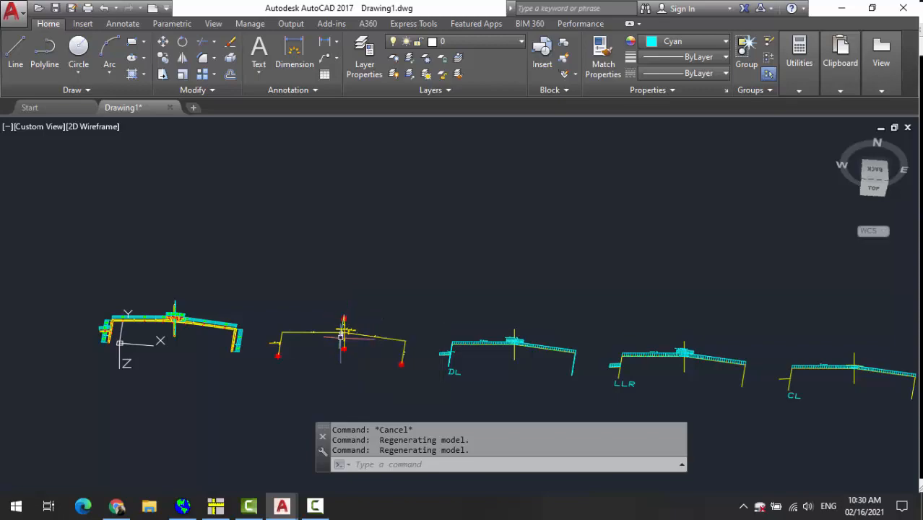
Switch back to MATRIX 3D, run the design check on Frame2.M7D and show the support reactions.
{"action": "left_click", "coordinate": [215, 506]}
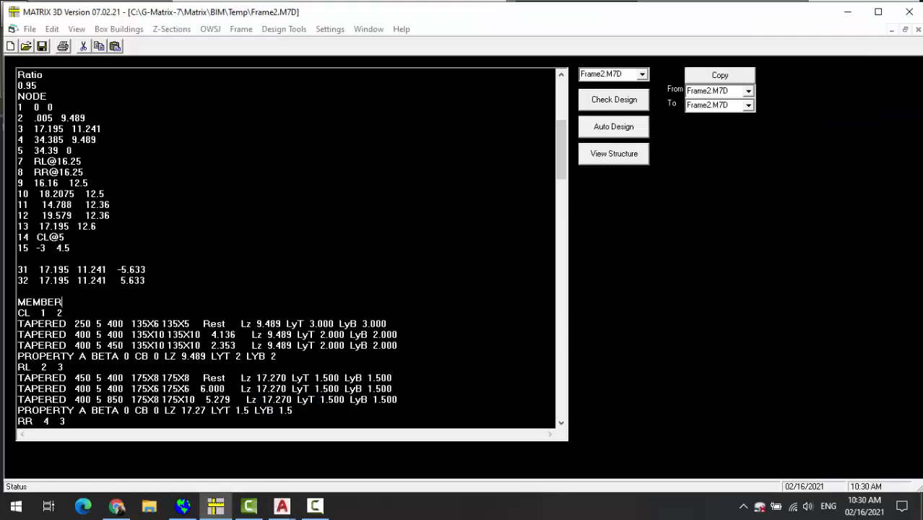
{"action": "left_click", "coordinate": [634, 107]}
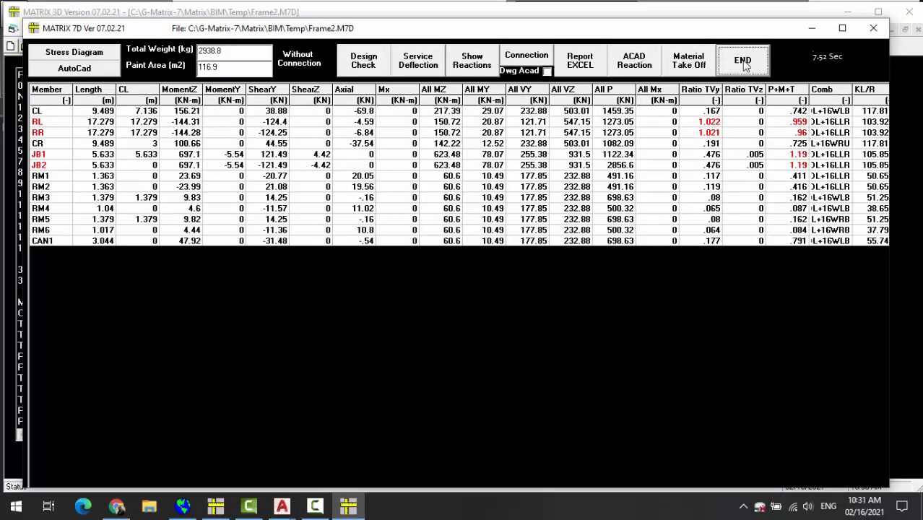
{"action": "left_click", "coordinate": [473, 61]}
Examine the reactions at jack beam support nodes 31 and 32 for the (SW)# load case.
{"action": "left_click", "coordinate": [109, 179]}
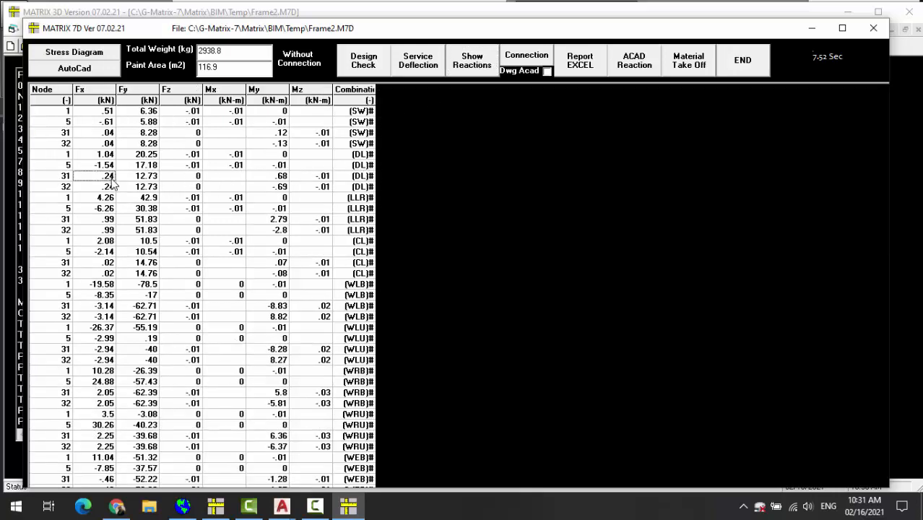
{"action": "key", "text": "Left"}
{"action": "key", "text": "Up"}
{"action": "key", "text": "Up"}
{"action": "key", "text": "Up"}
{"action": "key", "text": "Up"}
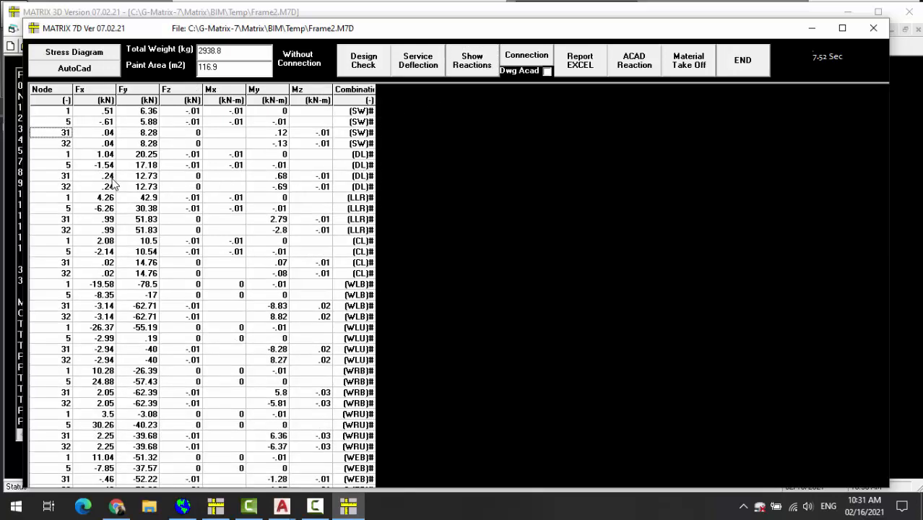
{"action": "key", "text": "Down"}
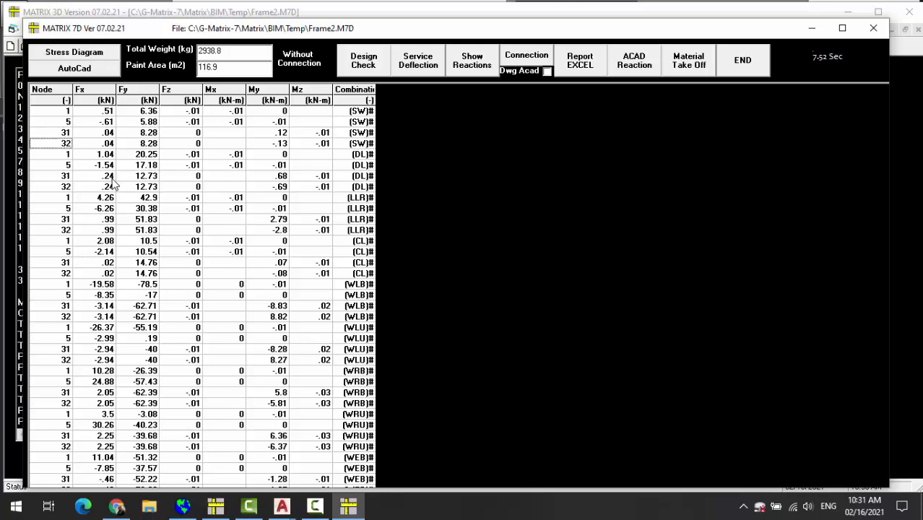
{"action": "key", "text": "Up"}
{"action": "key", "text": "Right"}
{"action": "key", "text": "Right"}
{"action": "key", "text": "Right"}
{"action": "key", "text": "Left"}
{"action": "key", "text": "Left"}
{"action": "key", "text": "Left"}
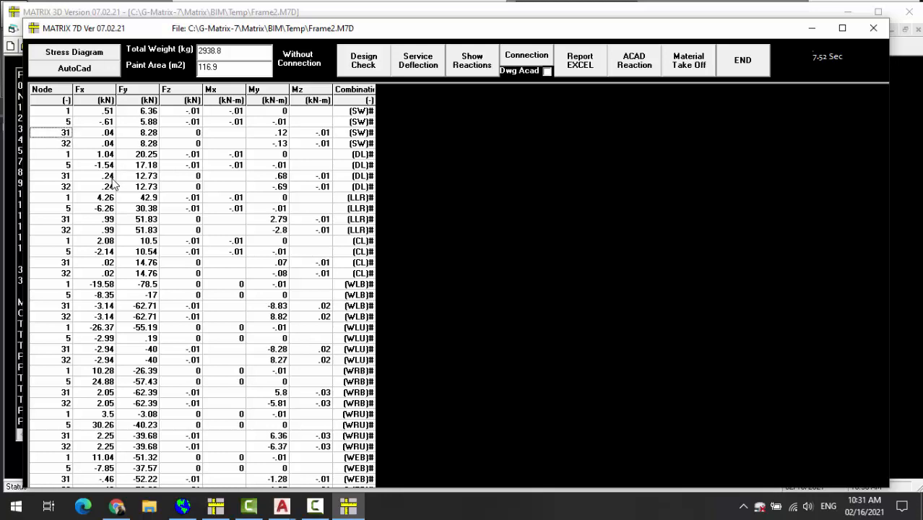
Look through the reactions at nodes 1, 5, 31 and 32 for the remaining load cases and combinations.
{"action": "key", "text": "Down"}
{"action": "key", "text": "Down"}
{"action": "key", "text": "Down"}
{"action": "key", "text": "Down"}
{"action": "key", "text": "Down"}
{"action": "key", "text": "Down"}
{"action": "key", "text": "Down"}
{"action": "key", "text": "Down"}
{"action": "scroll", "coordinate": [112, 184], "scroll_direction": "down", "scroll_amount": 20}
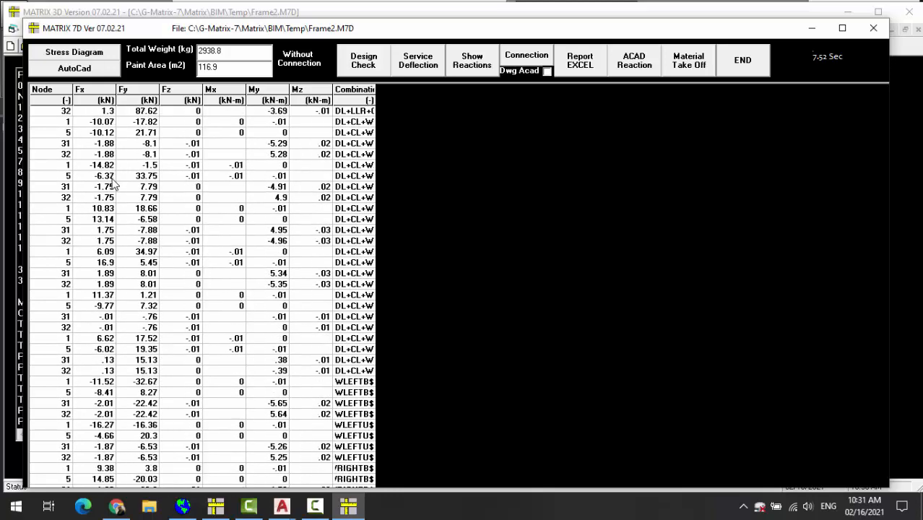
{"action": "scroll", "coordinate": [112, 185], "scroll_direction": "down", "scroll_amount": 12}
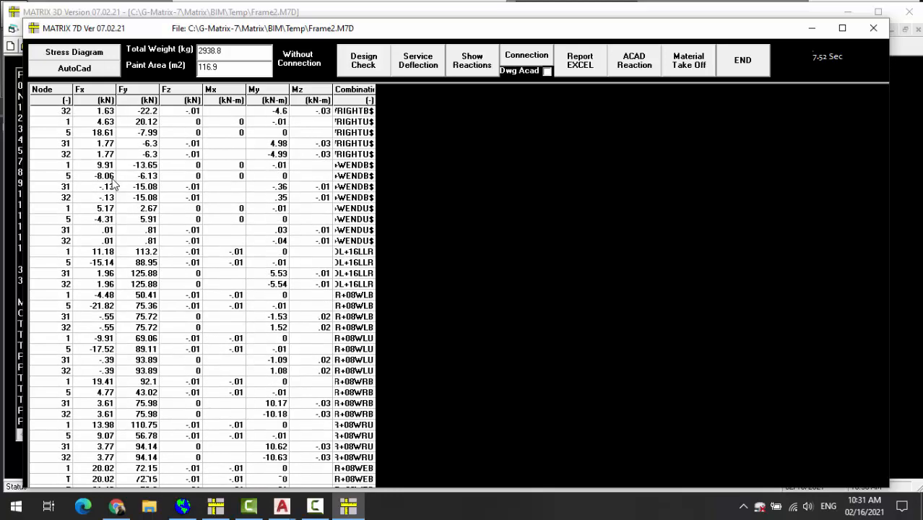
{"action": "scroll", "coordinate": [112, 184], "scroll_direction": "down", "scroll_amount": 9}
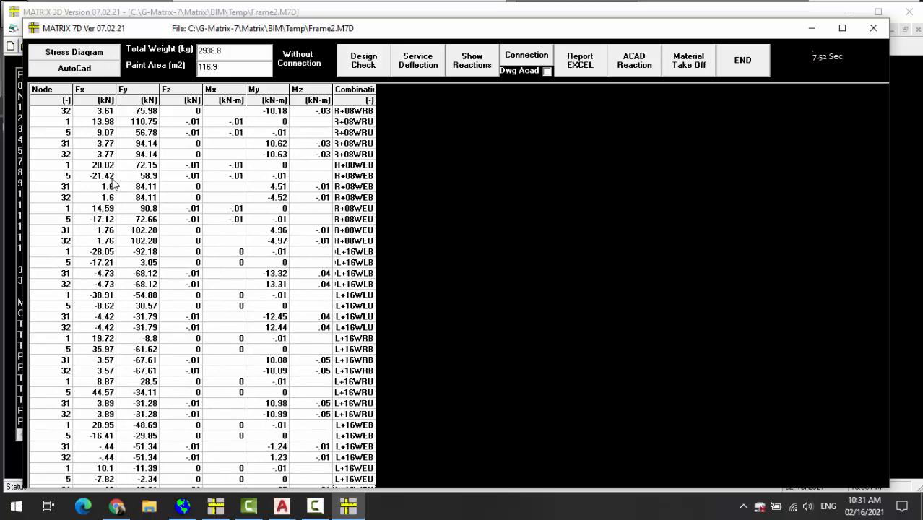
{"action": "scroll", "coordinate": [112, 184], "scroll_direction": "up", "scroll_amount": 1}
{"action": "scroll", "coordinate": [112, 184], "scroll_direction": "up", "scroll_amount": 20}
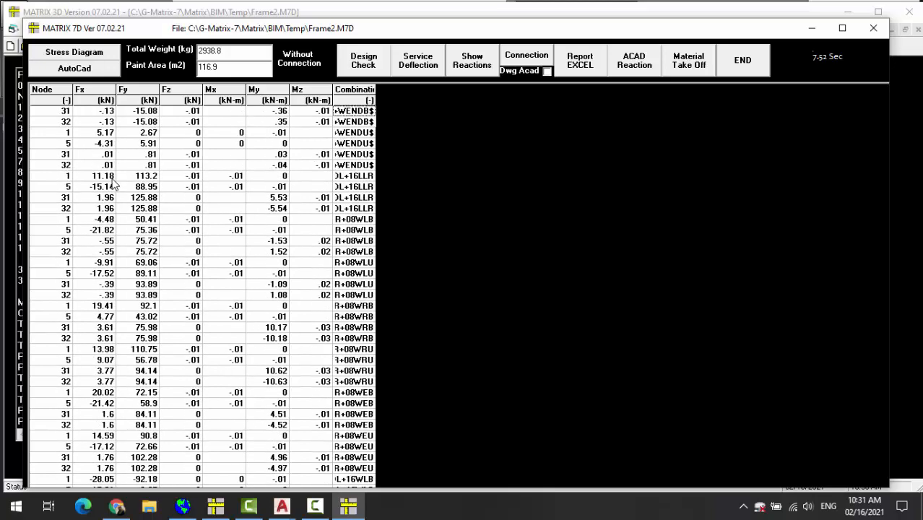
Examine the vertical Fy reactions at jack beam support nodes 31 and 32 for the (LLR)# load case.
{"action": "scroll", "coordinate": [112, 184], "scroll_direction": "up", "scroll_amount": 13}
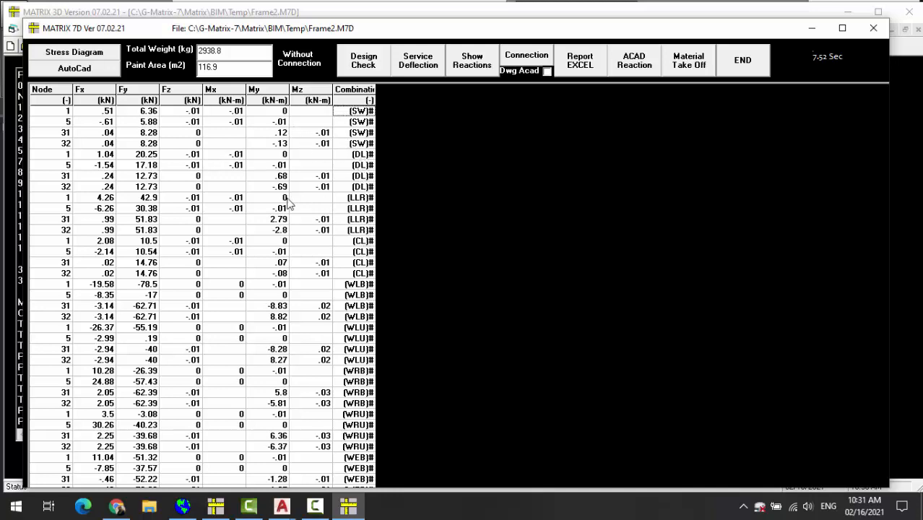
{"action": "left_click", "coordinate": [65, 229]}
{"action": "left_click", "coordinate": [65, 222]}
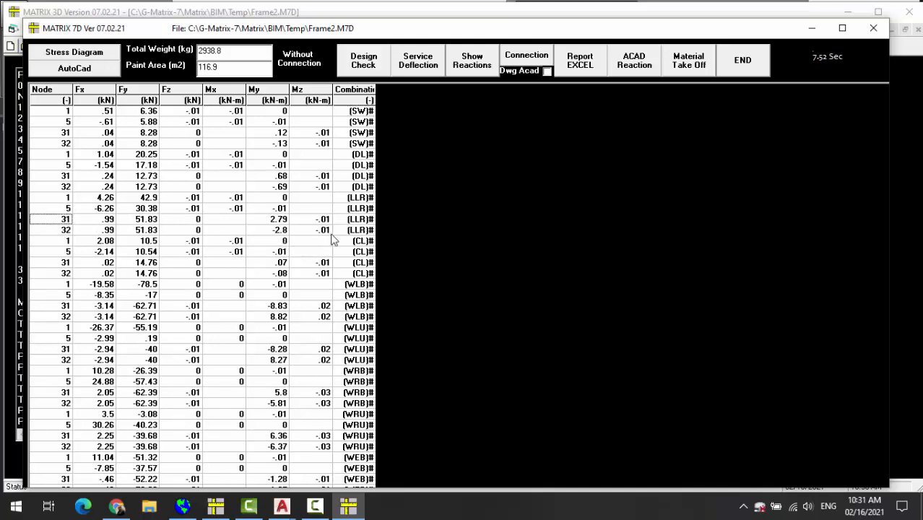
{"action": "left_click", "coordinate": [146, 222]}
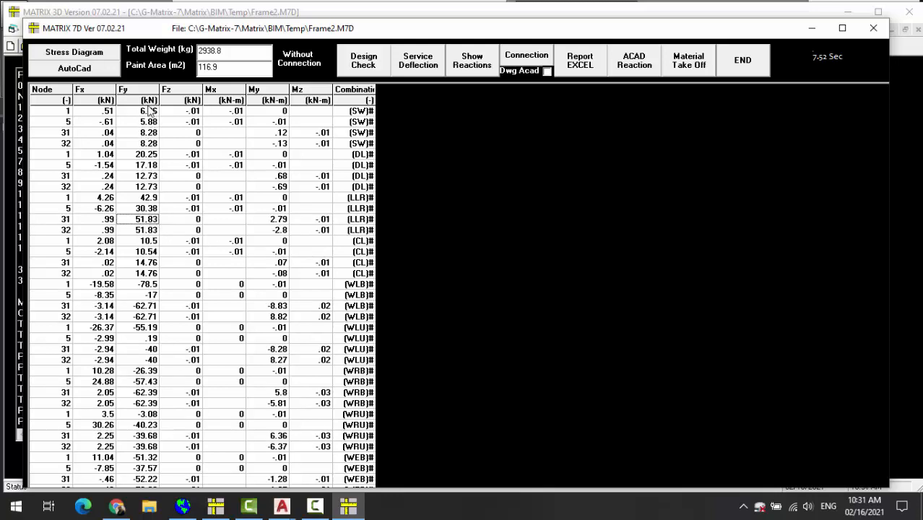
{"action": "left_click", "coordinate": [149, 210]}
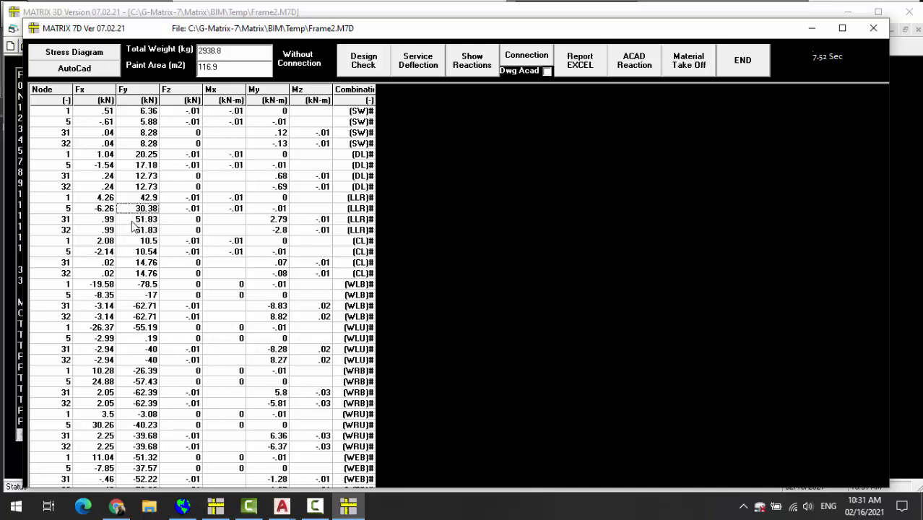
{"action": "left_click", "coordinate": [142, 219]}
Close the analysis results, save the changes to Frame2.M7D and reopen the frame design files for editing at Frame1.M7D.
{"action": "left_click", "coordinate": [744, 72]}
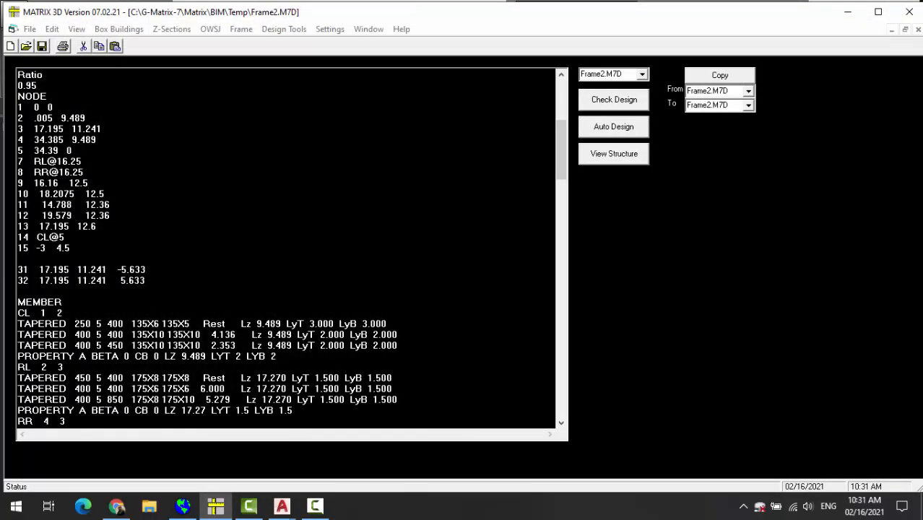
{"action": "key", "text": "Escape"}
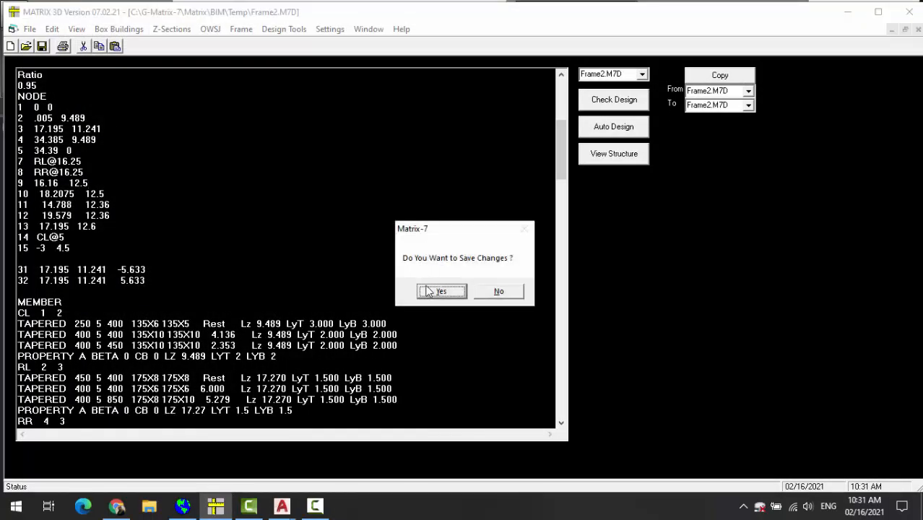
{"action": "left_click", "coordinate": [435, 292]}
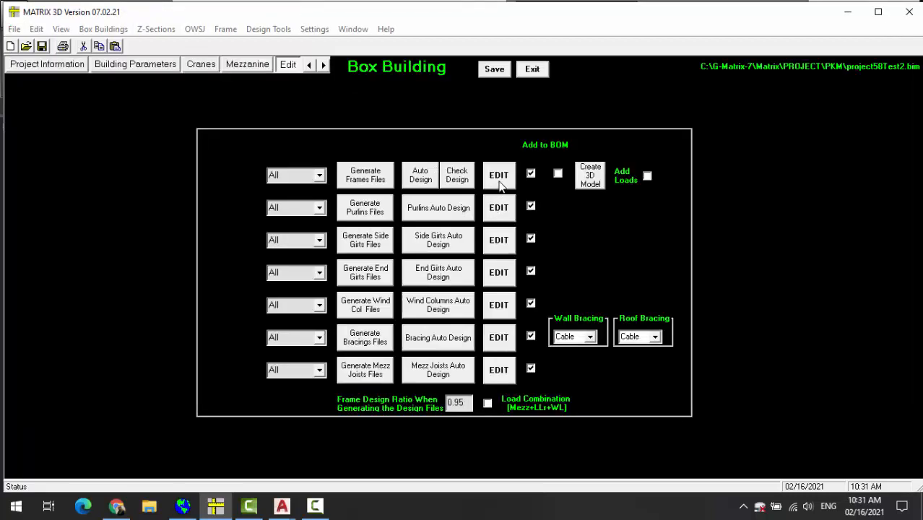
{"action": "left_click", "coordinate": [497, 182]}
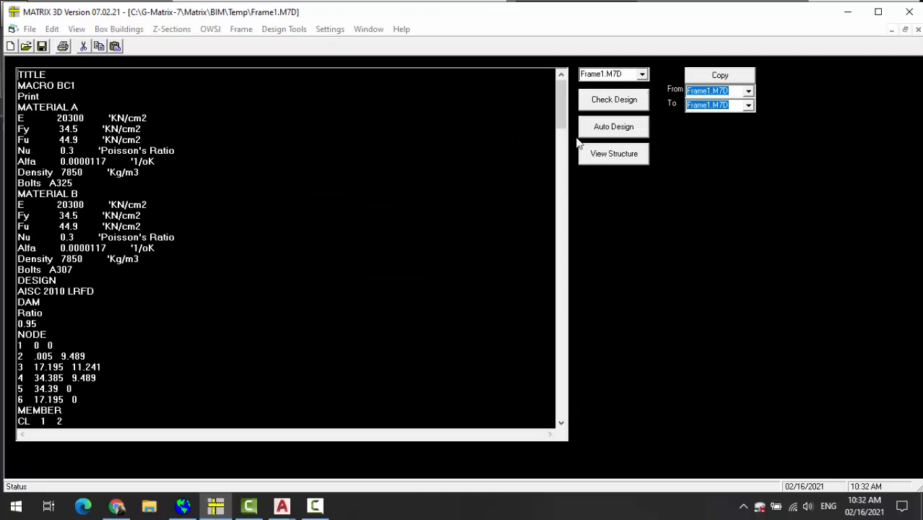
Add the node load line "3 FY -51.8" at the end of the LLr load case in Frame1.M7D.
{"action": "scroll", "coordinate": [285, 248], "scroll_direction": "down", "scroll_amount": 16}
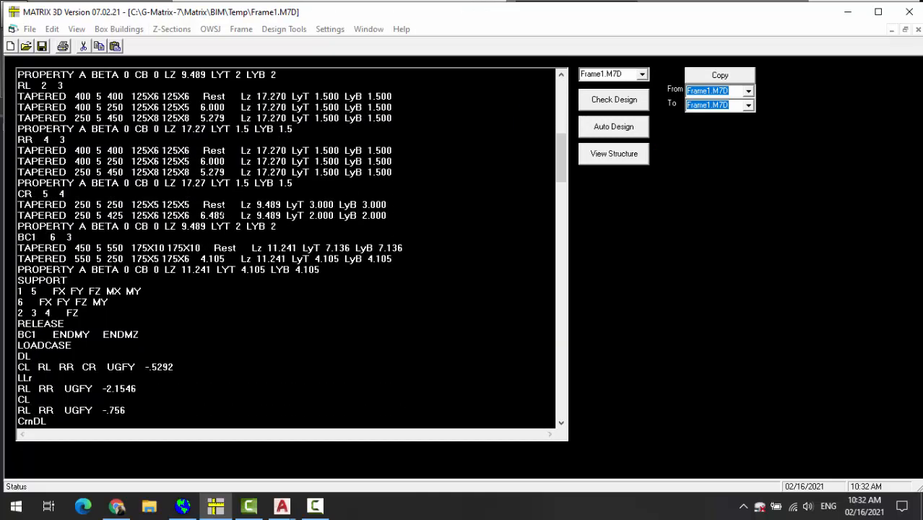
{"action": "left_click", "coordinate": [65, 281]}
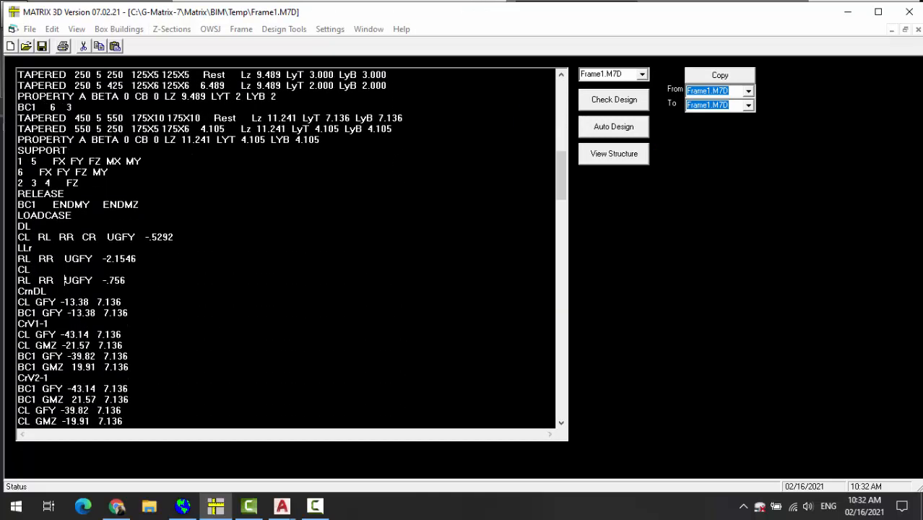
{"action": "key", "text": "Down"}
{"action": "key", "text": "Down"}
{"action": "key", "text": "Up"}
{"action": "key", "text": "Up"}
{"action": "key", "text": "Up"}
{"action": "key", "text": "Down"}
{"action": "key", "text": "Down"}
{"action": "key", "text": "Up"}
{"action": "key", "text": "Up"}
{"action": "key", "text": "Up"}
{"action": "key", "text": "Up"}
{"action": "key", "text": "Up"}
{"action": "key", "text": "Up"}
{"action": "key", "text": "Up"}
{"action": "key", "text": "End"}
{"action": "key", "text": "Return"}
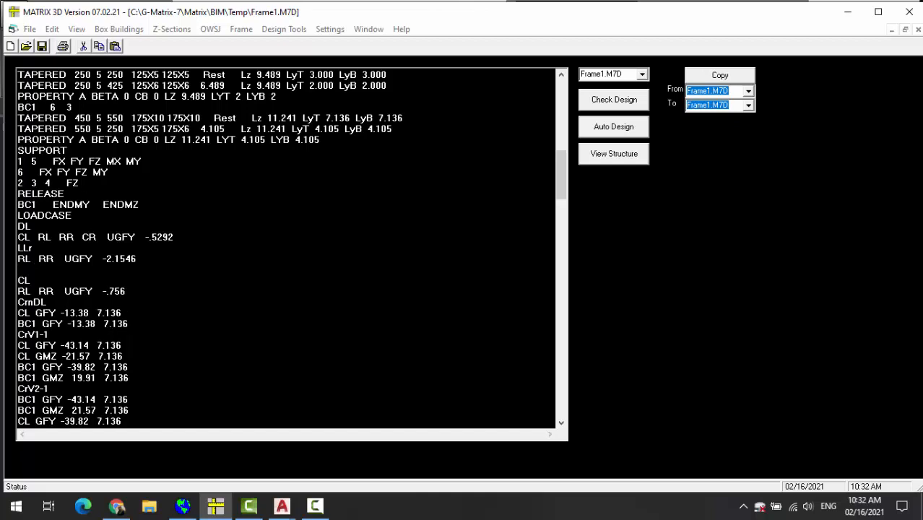
{"action": "type", "text": "3  FY  -51.8"}
{"action": "key", "text": "Left"}
{"action": "key", "text": "Left"}
{"action": "key", "text": "Left"}
Copy the new node 3 load line, save the changes to Frame1.M7D and switch to Frame3.M7D.
{"action": "key", "text": "shift+Home"}
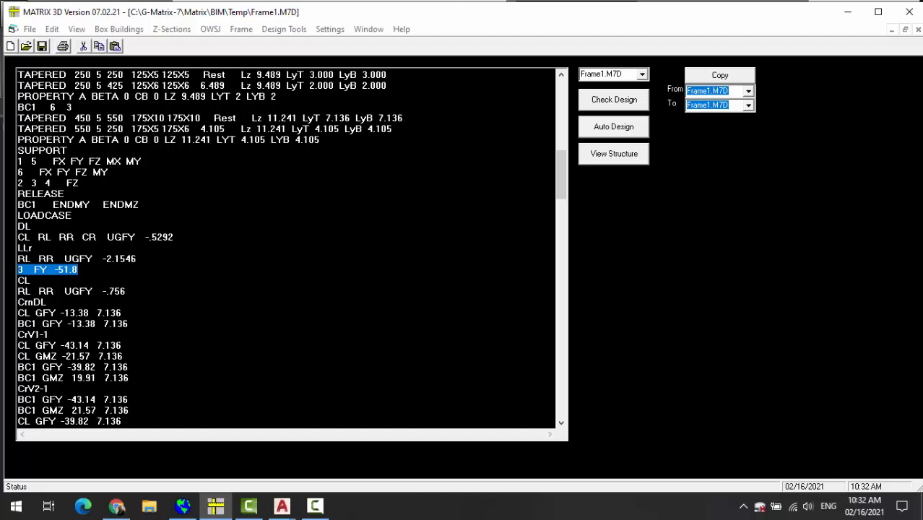
{"action": "left_click", "coordinate": [642, 75]}
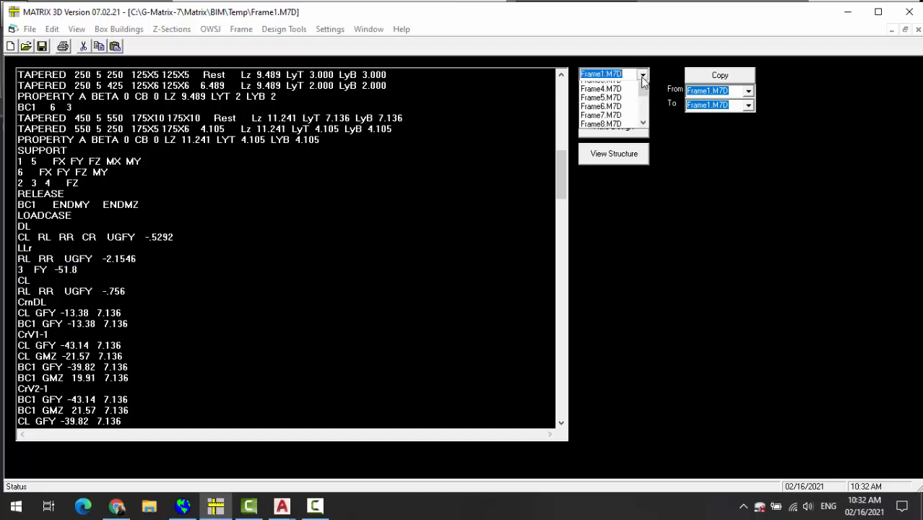
{"action": "left_click", "coordinate": [613, 105]}
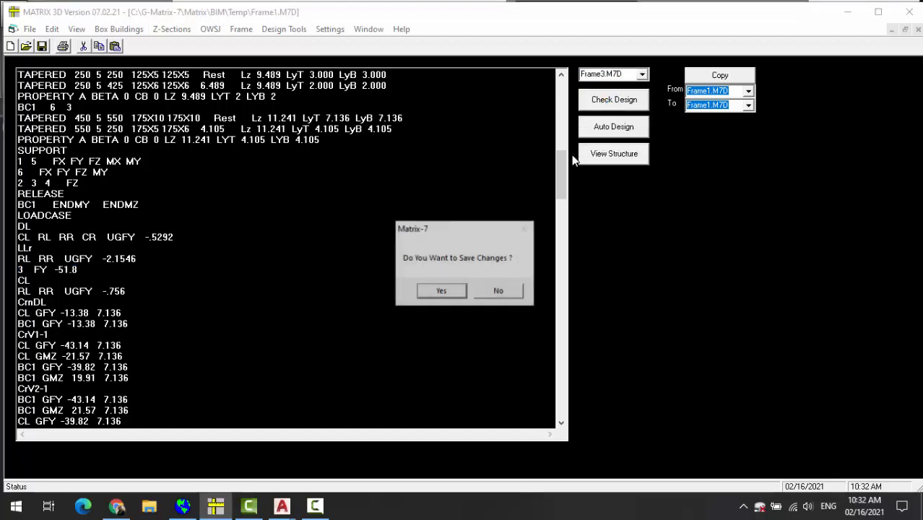
{"action": "left_click", "coordinate": [447, 292]}
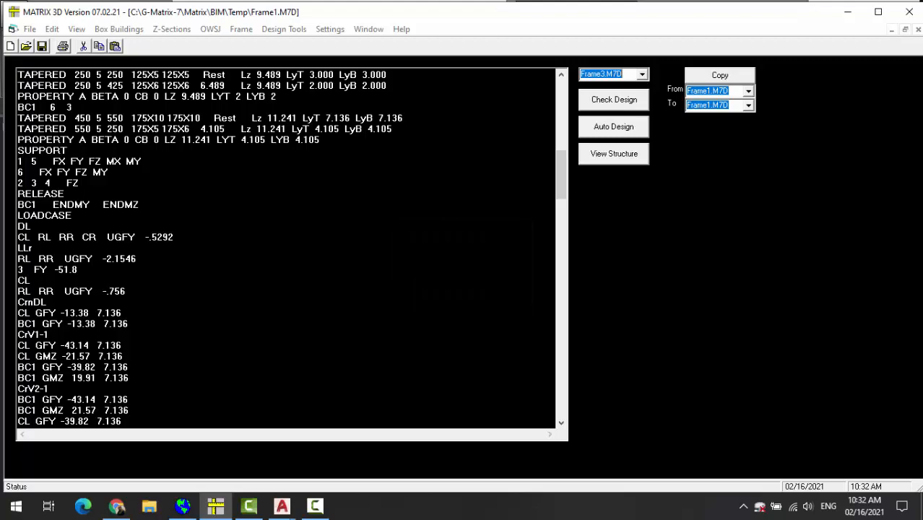
Insert the copied load line "3 FY -51.8" at the end of Frame3.M7D's LLr load case and save the file.
{"action": "left_click", "coordinate": [186, 97]}
{"action": "scroll", "coordinate": [185, 97], "scroll_direction": "down", "scroll_amount": 14}
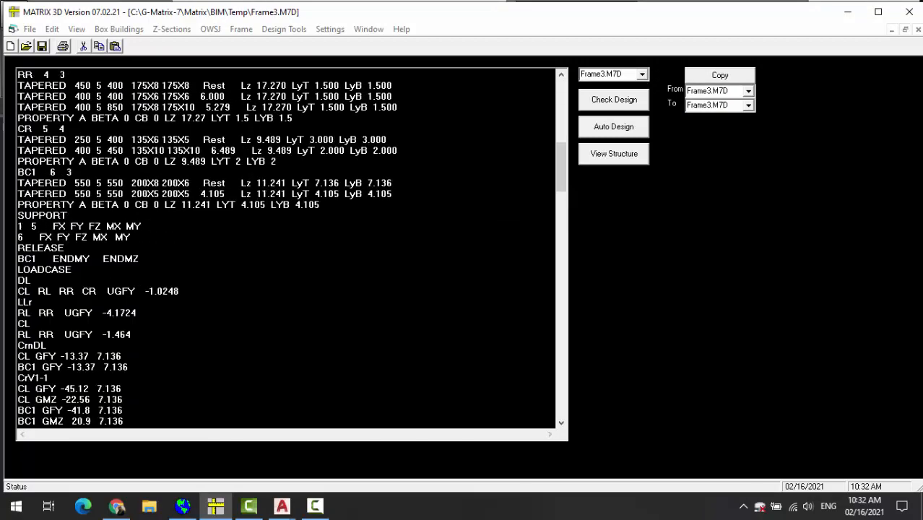
{"action": "scroll", "coordinate": [289, 246], "scroll_direction": "down", "scroll_amount": 2}
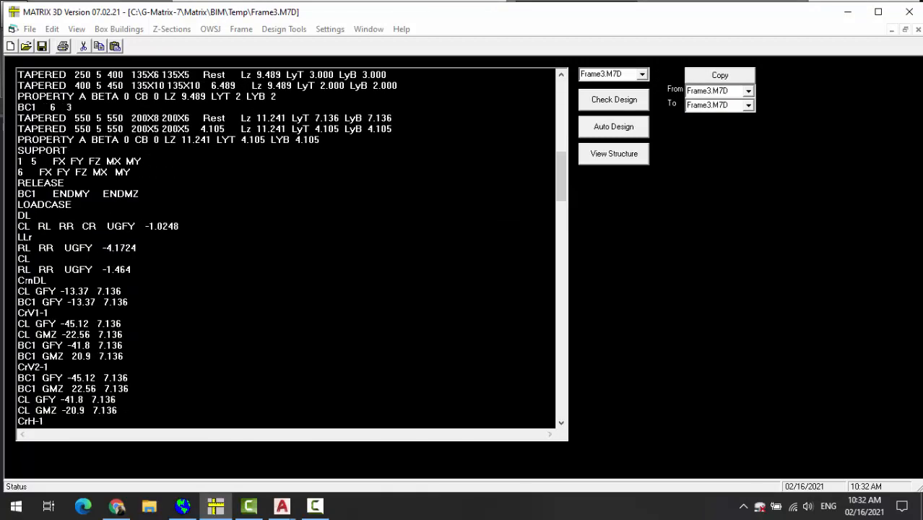
{"action": "left_click", "coordinate": [34, 248]}
{"action": "key", "text": "Return"}
{"action": "type", "text": "3  FY  -51.8"}
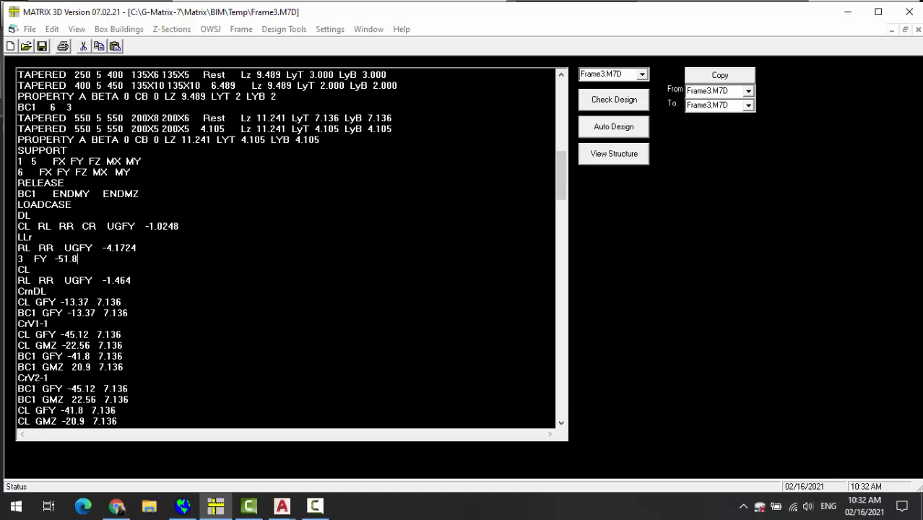
{"action": "key", "text": "Left"}
{"action": "key", "text": "Left"}
{"action": "key", "text": "Left"}
{"action": "key", "text": "Left"}
{"action": "key", "text": "Right"}
{"action": "key", "text": "Right"}
{"action": "key", "text": "Right"}
{"action": "key", "text": "Right"}
{"action": "key", "text": "Right"}
{"action": "left_click", "coordinate": [42, 46]}
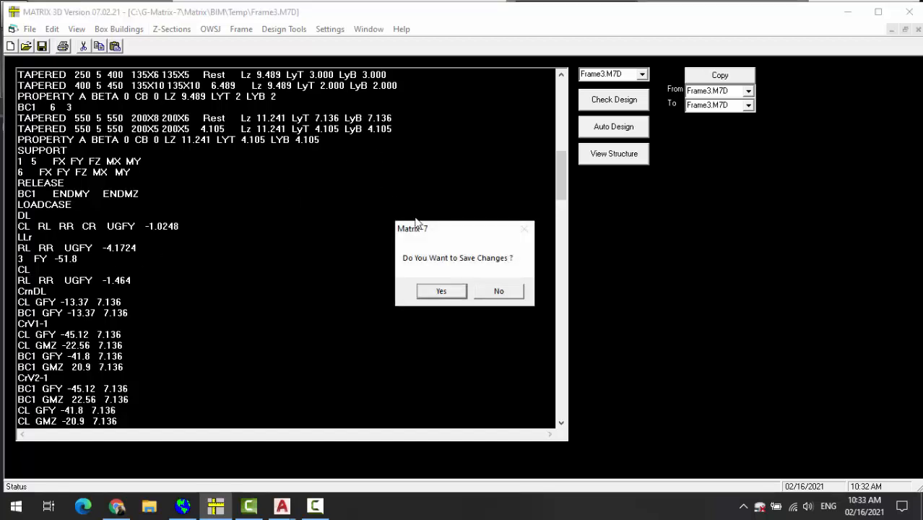
{"action": "left_click", "coordinate": [449, 294]}
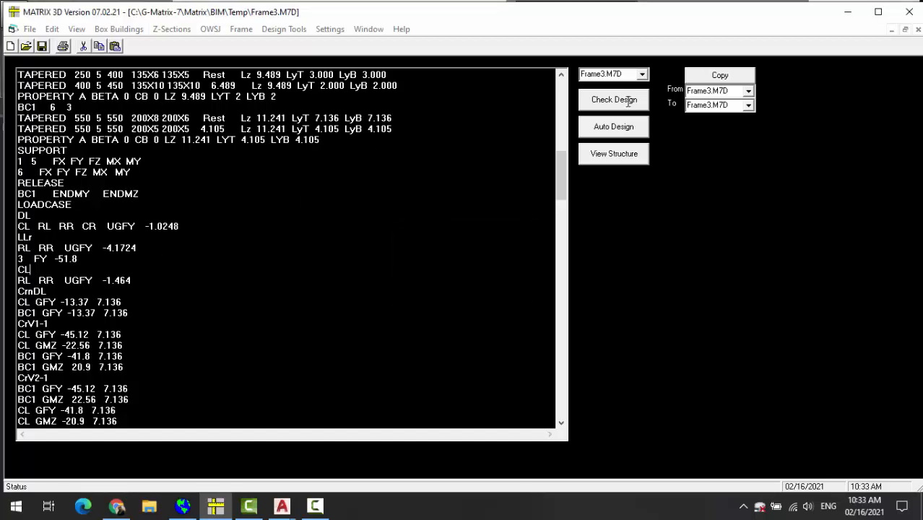
Reopen the frame files at Frame2.M7D, run the design check and show the support reactions.
{"action": "left_click", "coordinate": [509, 175]}
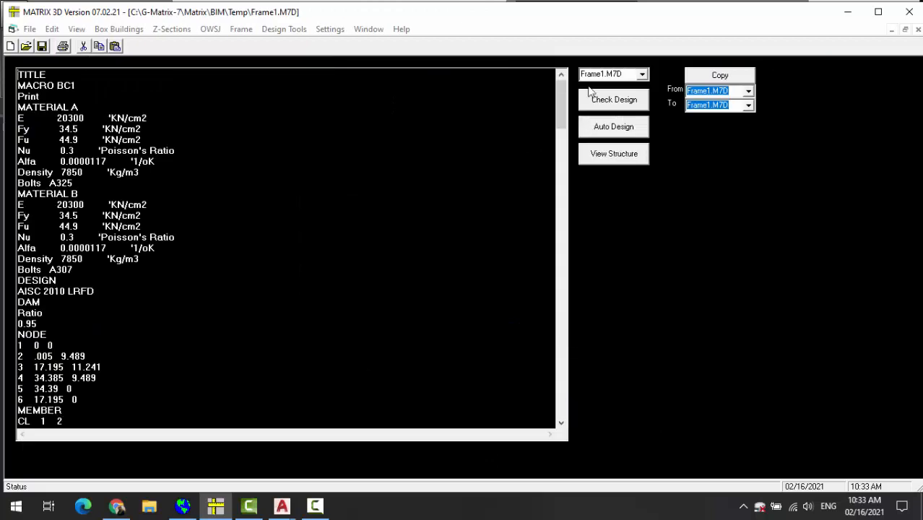
{"action": "left_click", "coordinate": [641, 75]}
{"action": "left_click", "coordinate": [614, 96]}
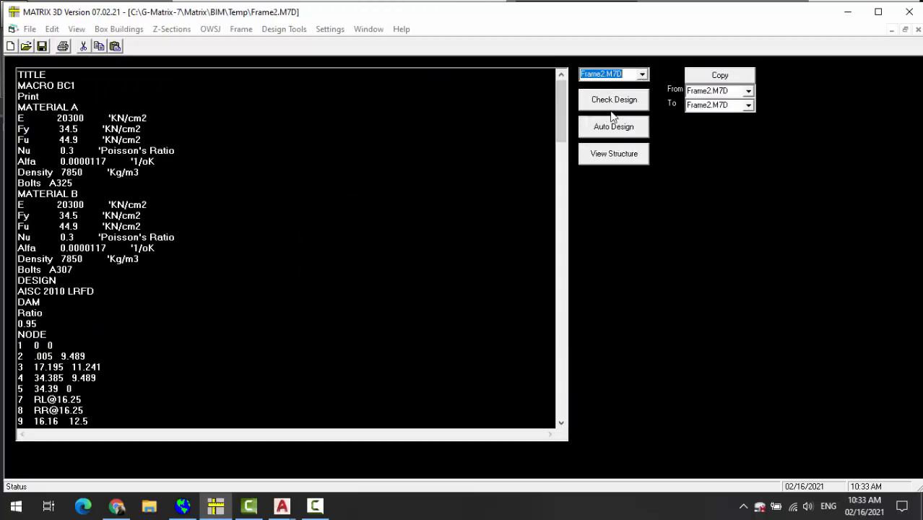
{"action": "left_click", "coordinate": [616, 103]}
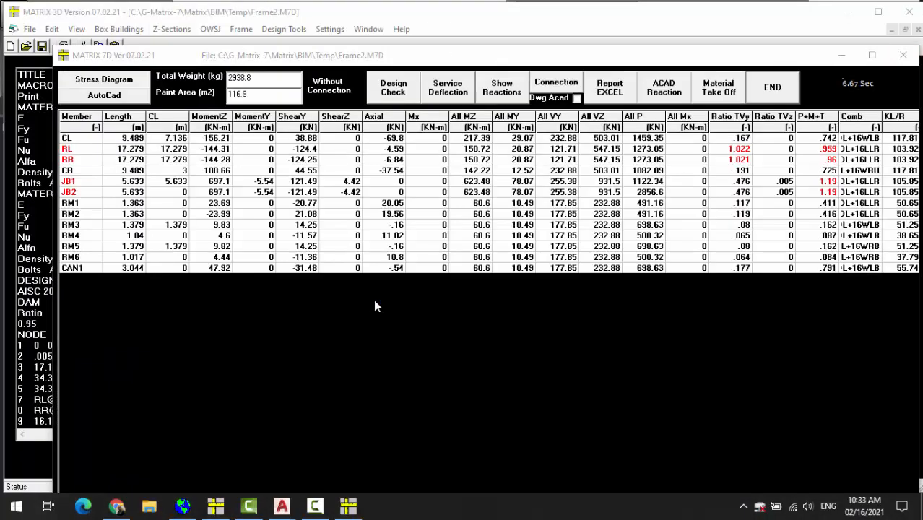
{"action": "left_click", "coordinate": [491, 97]}
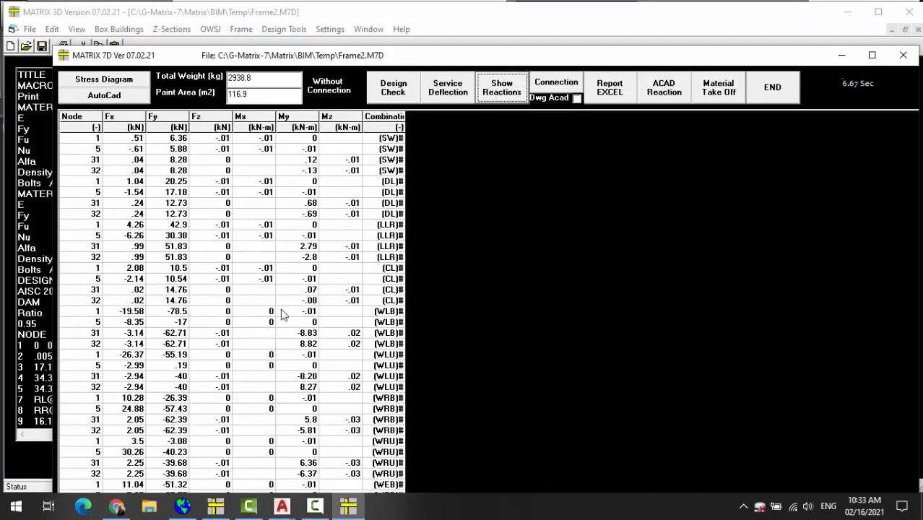
Review the Frame2.M7D reactions around the LLR and CL rows for nodes 31 and 32, and close the results.
{"action": "key", "text": "Up"}
{"action": "key", "text": "Up"}
{"action": "key", "text": "Up"}
{"action": "key", "text": "Up"}
{"action": "key", "text": "Up"}
{"action": "key", "text": "Up"}
{"action": "key", "text": "Up"}
{"action": "key", "text": "Up"}
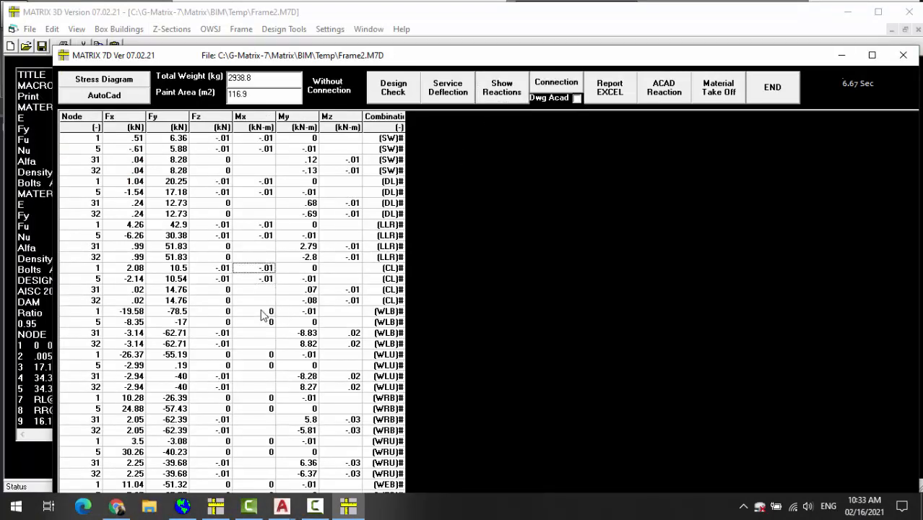
{"action": "key", "text": "Left"}
{"action": "key", "text": "Left"}
{"action": "key", "text": "Up"}
{"action": "key", "text": "Up"}
{"action": "key", "text": "Down"}
{"action": "key", "text": "Down"}
{"action": "key", "text": "Down"}
{"action": "key", "text": "Down"}
{"action": "key", "text": "Down"}
{"action": "key", "text": "Left"}
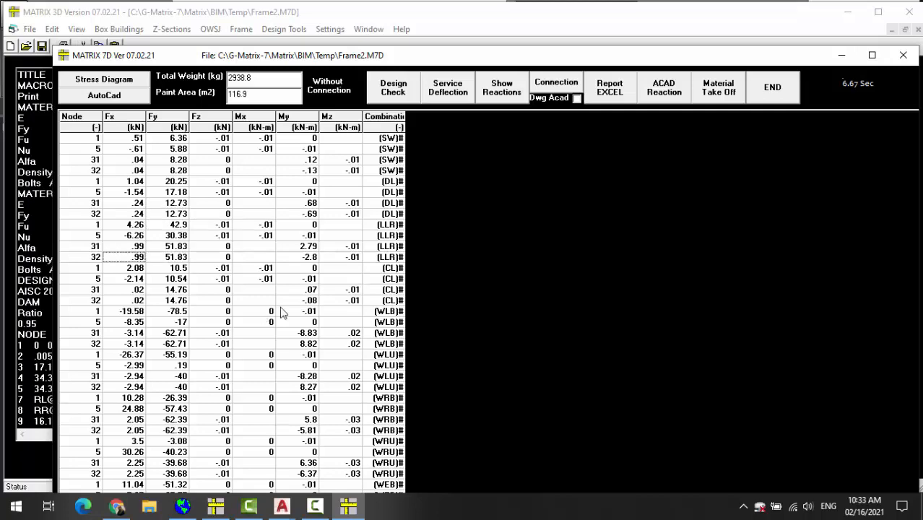
{"action": "left_click", "coordinate": [775, 88]}
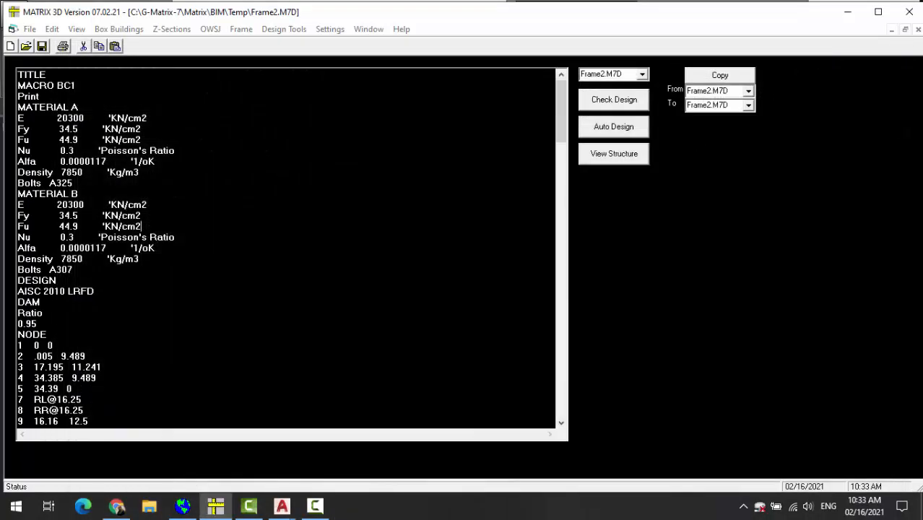